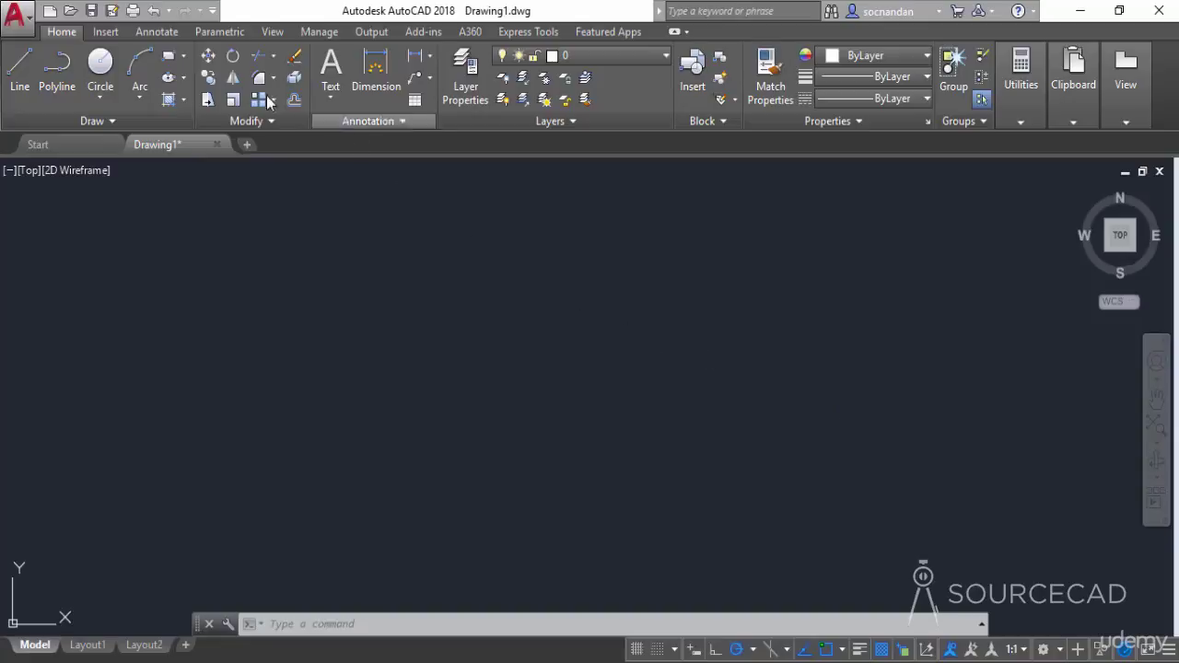
# Create the single-line text "Autocad 2018" in the empty drawing with height 2.5 and rotation 0.
pyautogui.click(159, 31)
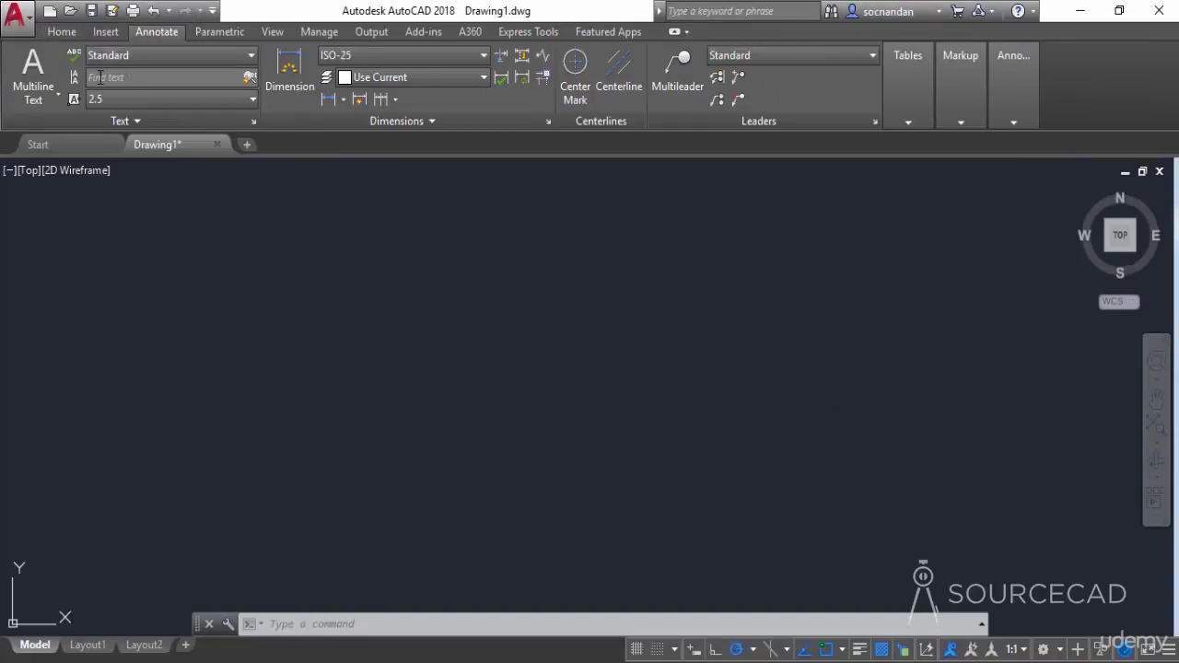
pyautogui.click(51, 96)
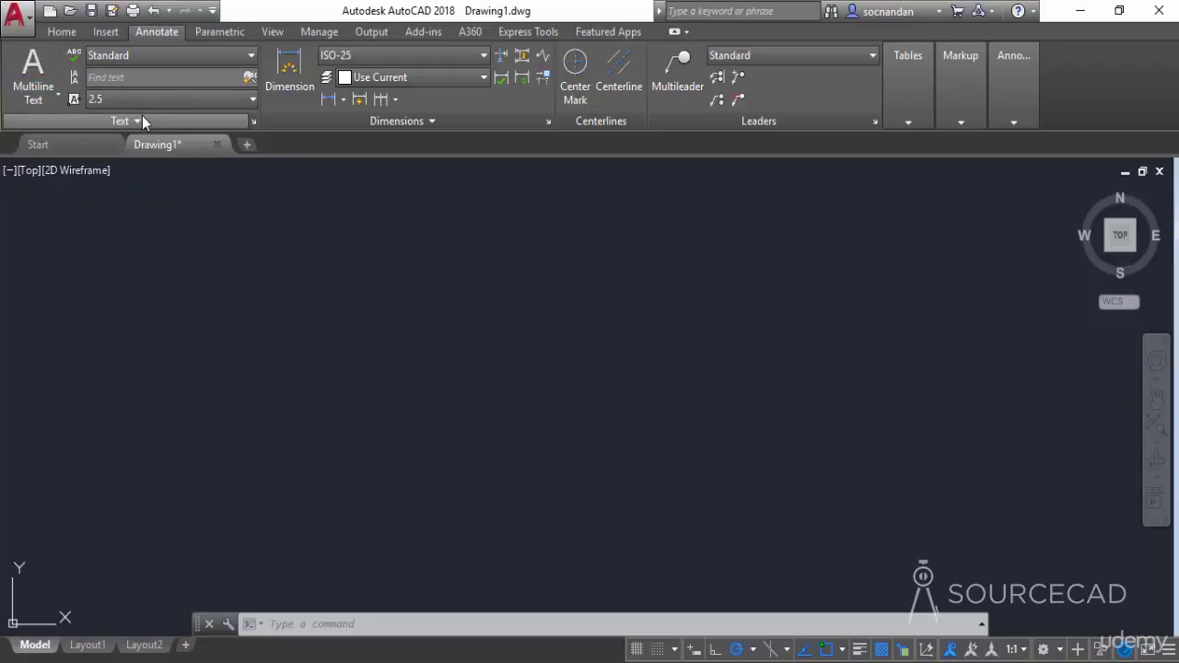
pyautogui.click(57, 95)
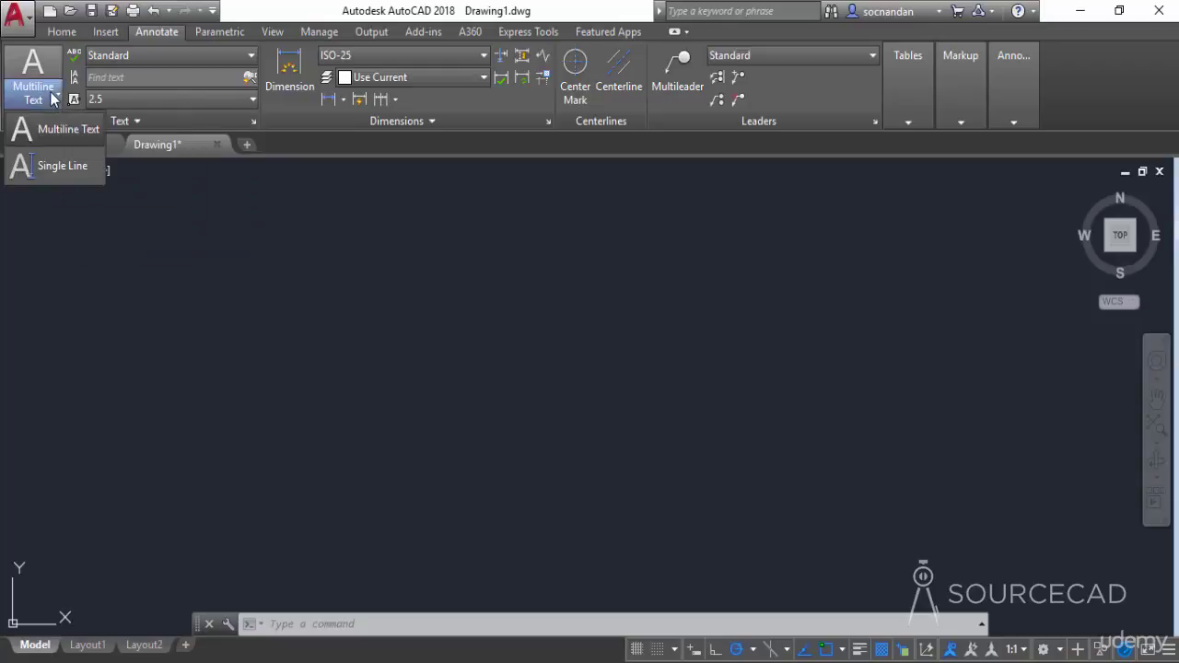
pyautogui.click(62, 164)
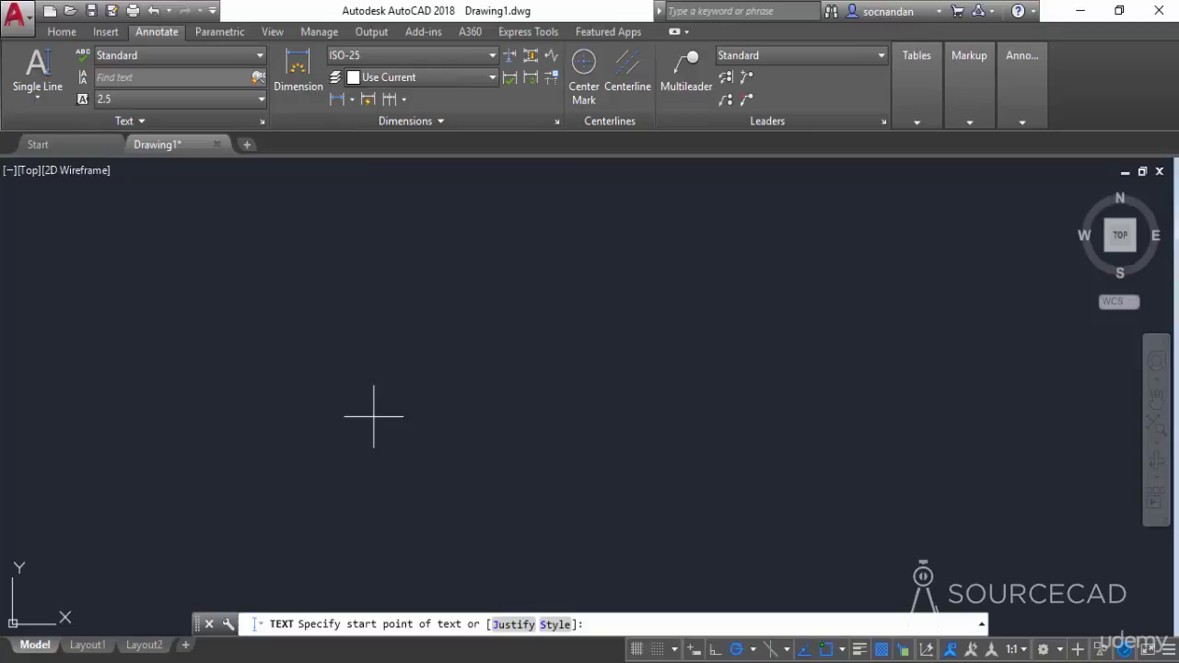
pyautogui.click(398, 462)
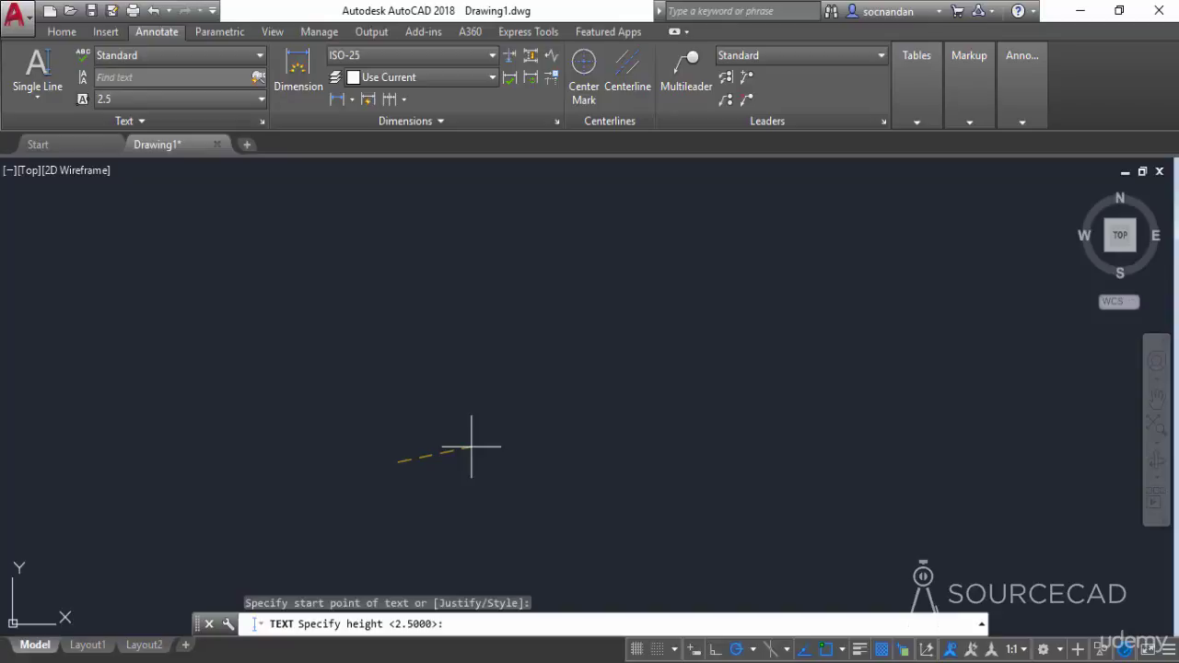
pyautogui.press('Return')
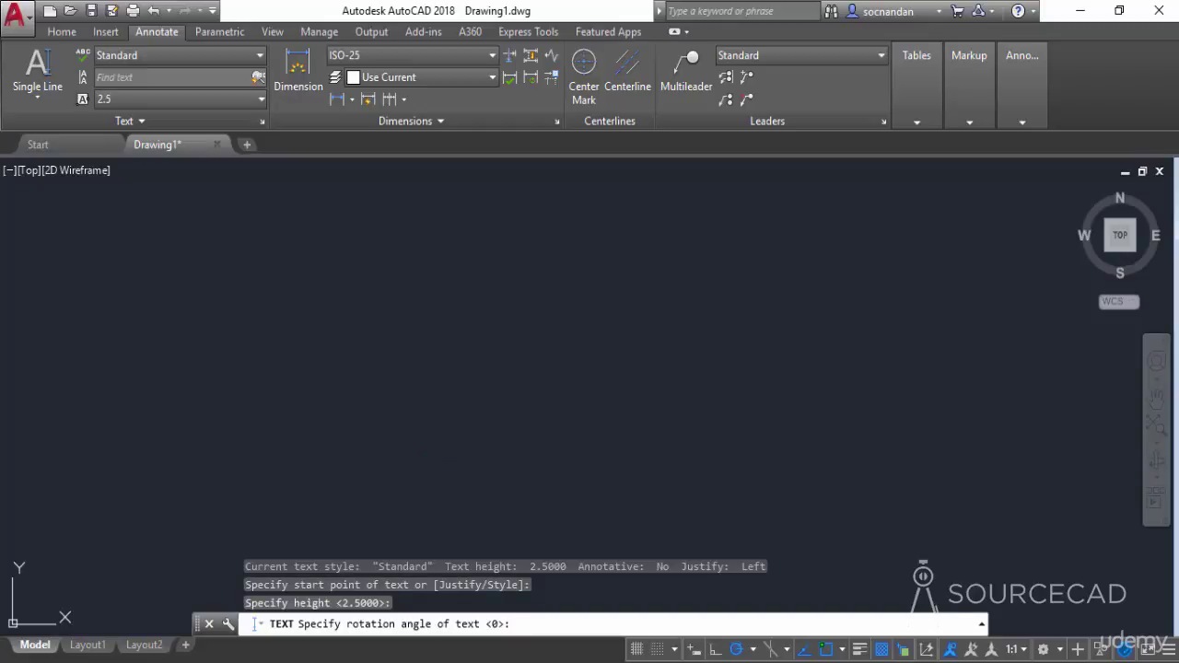
pyautogui.press('Return')
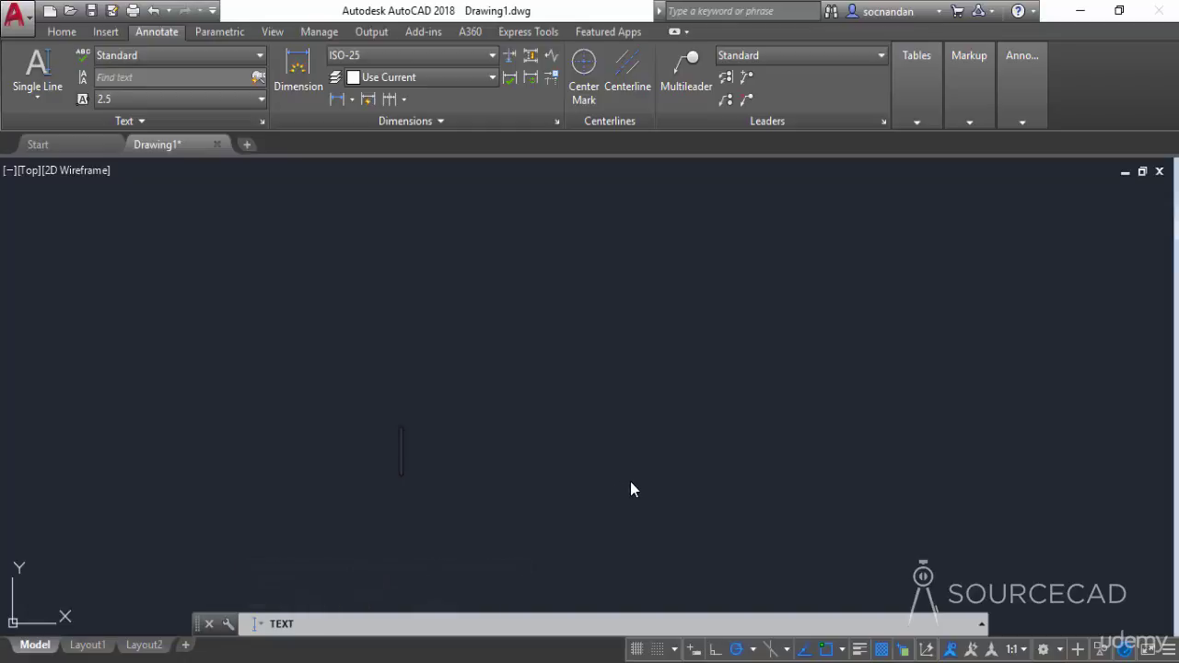
pyautogui.write('Autocad ')
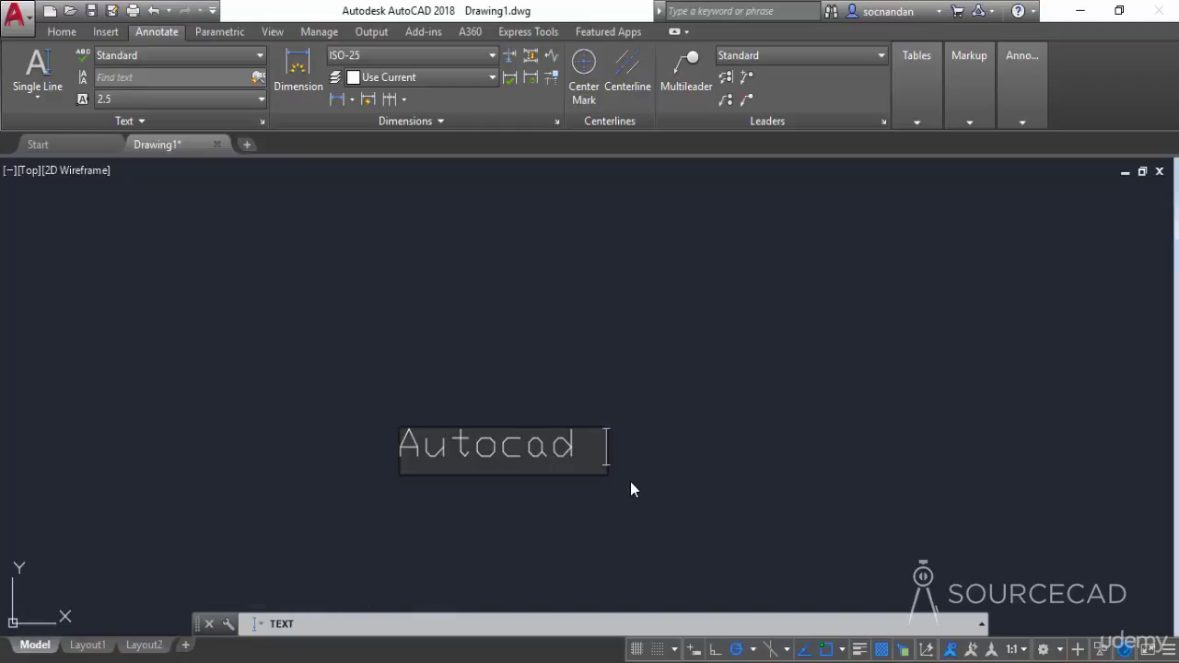
pyautogui.write('2018')
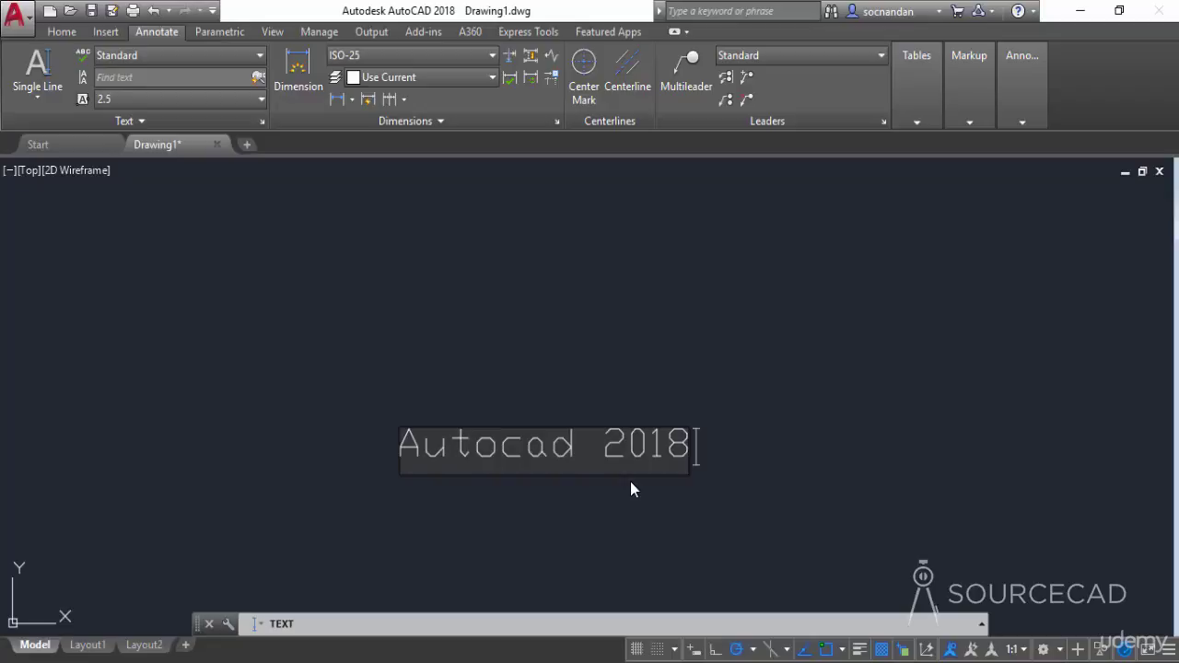
pyautogui.press('Return')
pyautogui.press('Return')
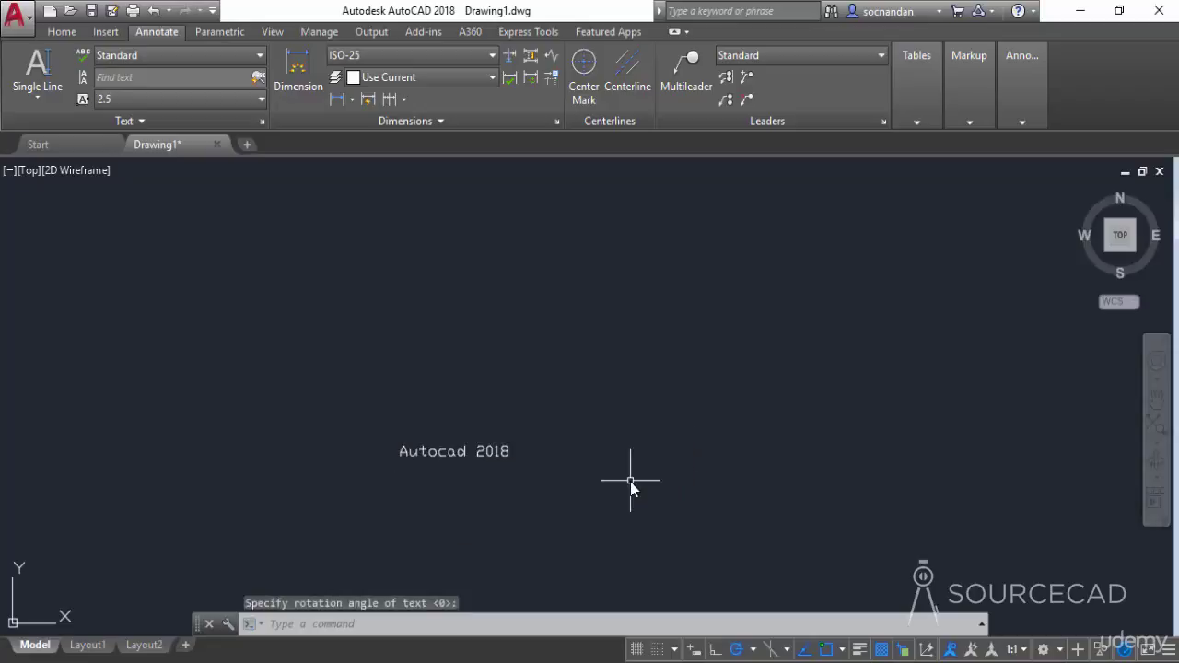
# Add single-line text below the existing text, with a picked height of about 1.66 and 30° rotation, reading "AutoCAD 2018" and "Softwares" on two lines.
pyautogui.scroll(3, 429, 454)
pyautogui.scroll(2, 429, 454)
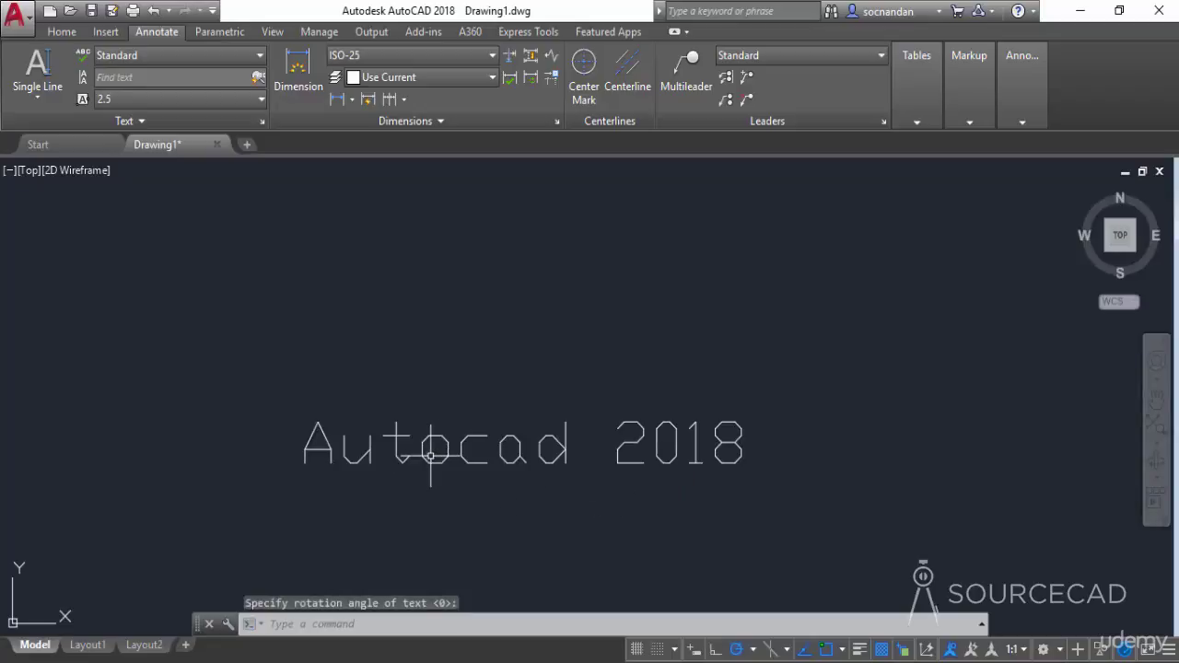
pyautogui.moveTo(532, 474)
pyautogui.mouseDown(button='middle')
pyautogui.moveTo(574, 396)
pyautogui.moveTo(577, 296)
pyautogui.mouseUp(button='middle')
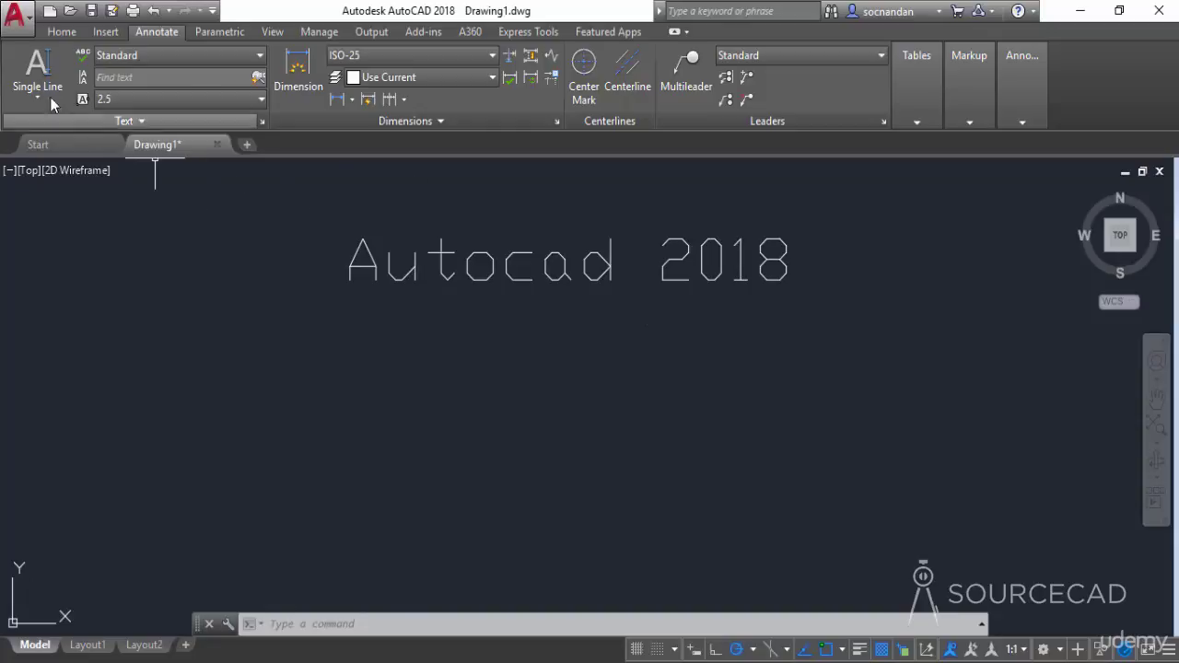
pyautogui.click(37, 69)
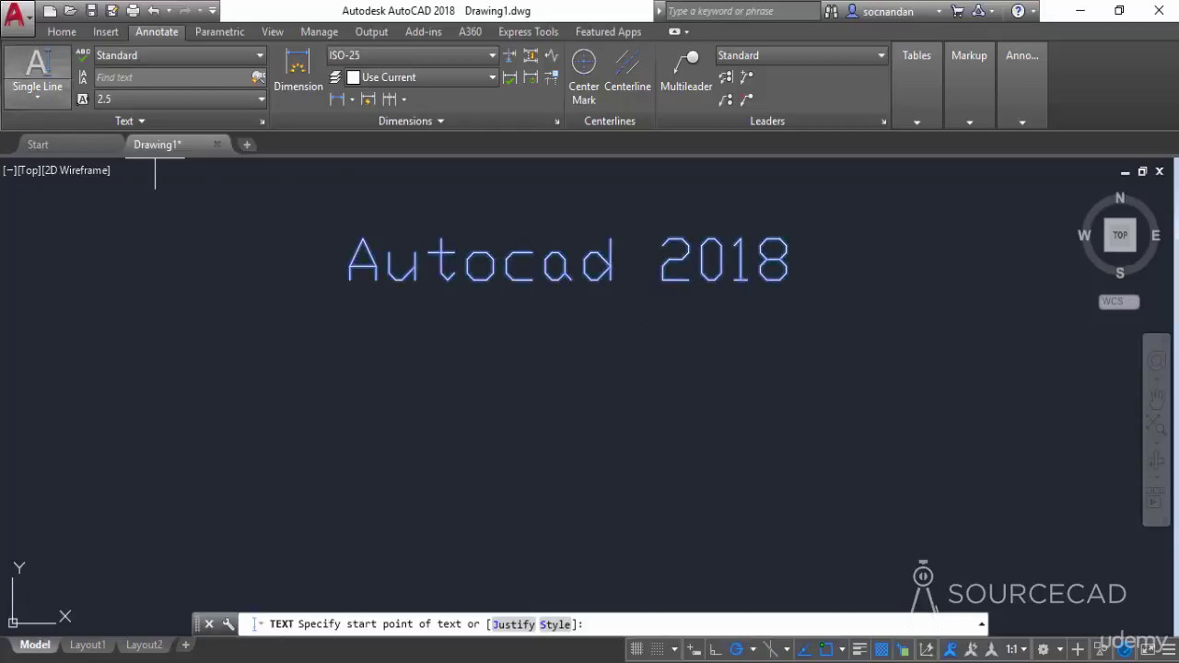
pyautogui.click(356, 441)
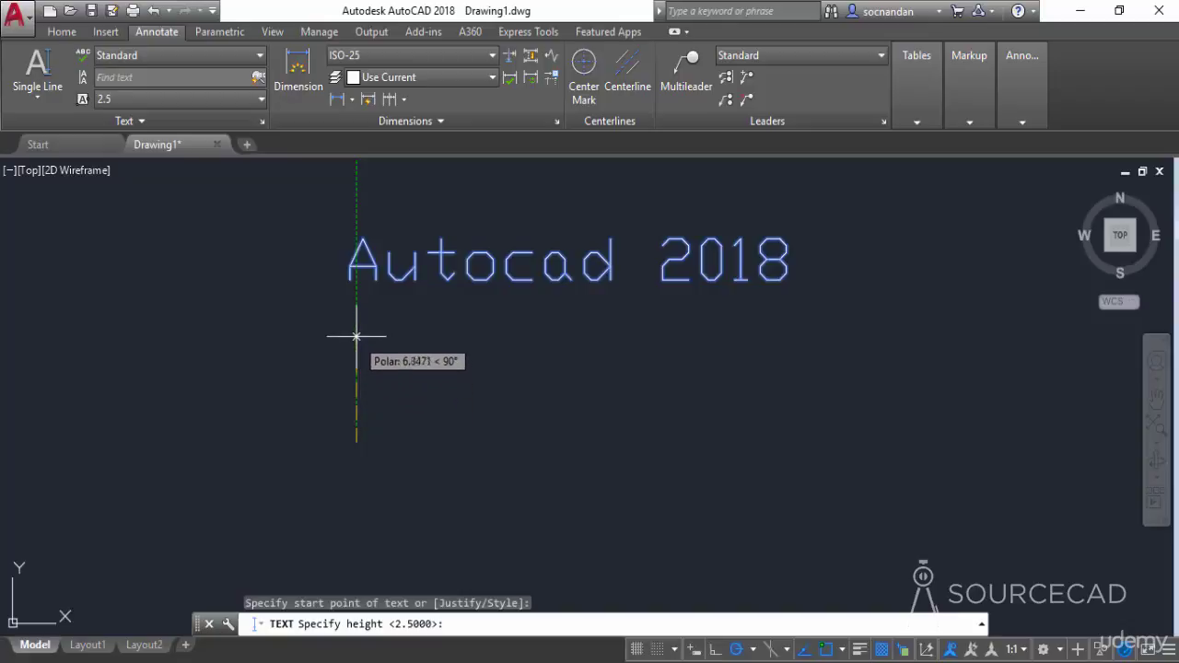
pyautogui.click(357, 415)
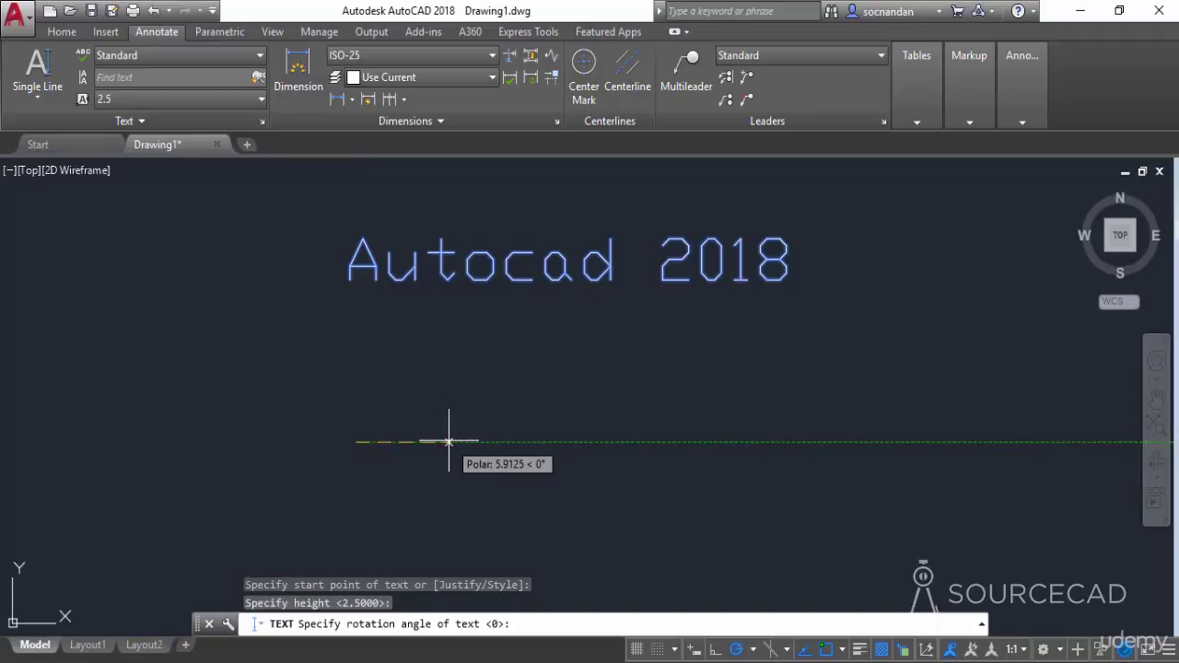
pyautogui.write('30')
pyautogui.press('Return')
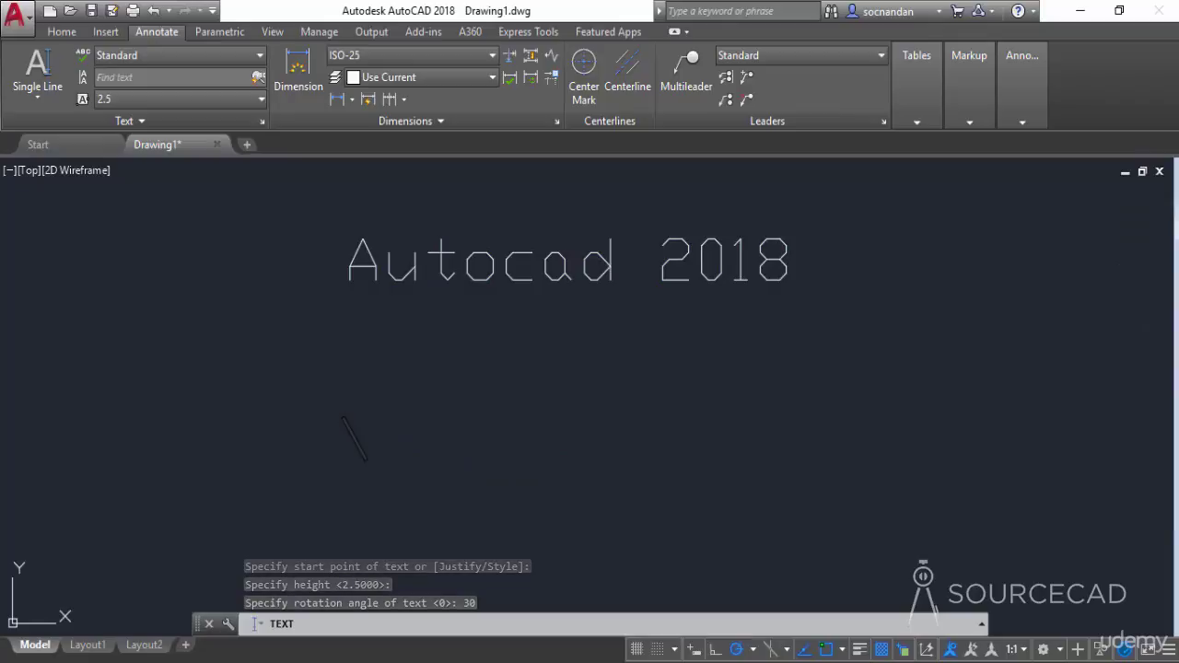
pyautogui.write('AutoCAD 2018')
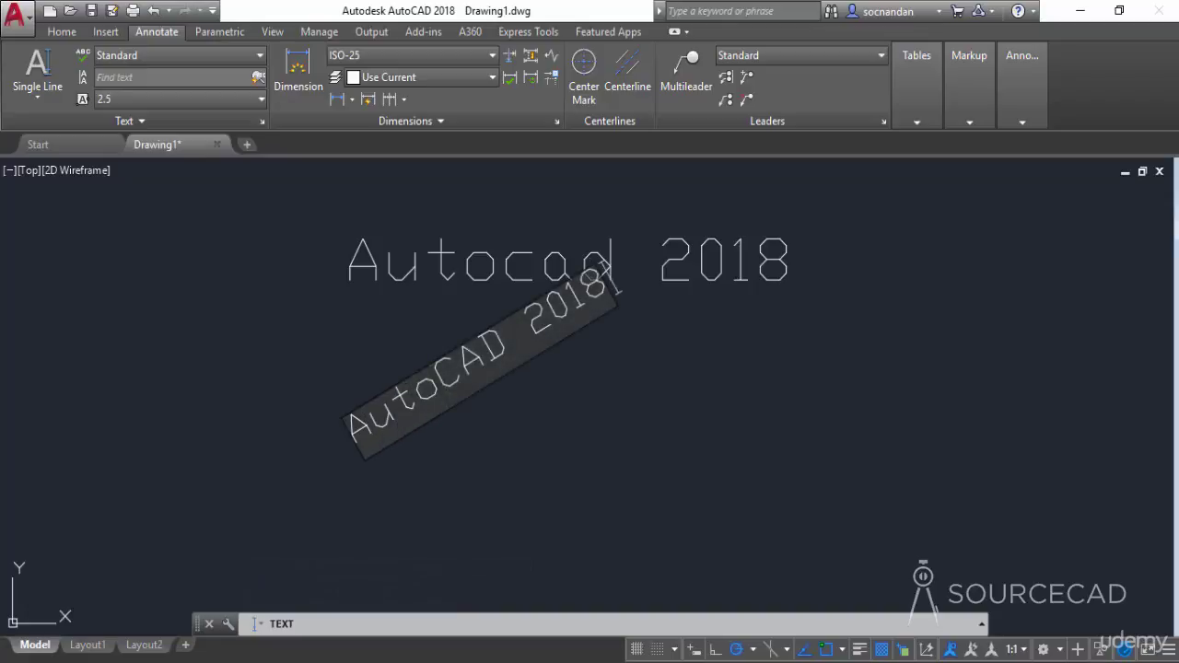
pyautogui.press('Return')
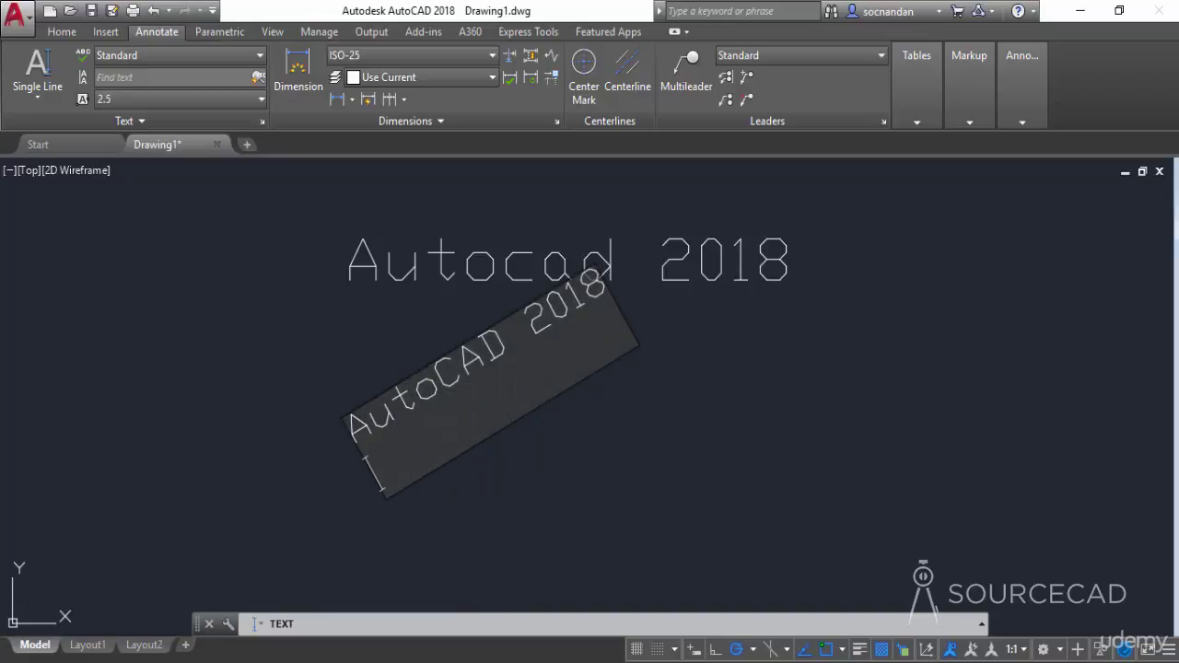
pyautogui.write('Softwares')
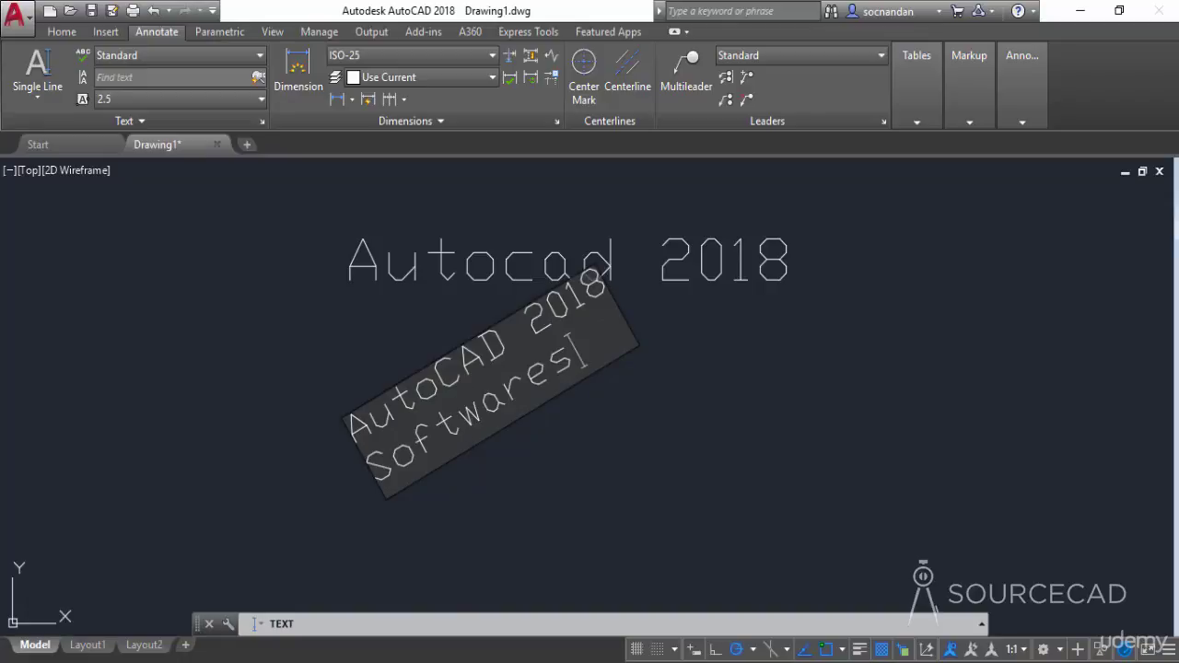
pyautogui.press('Return')
pyautogui.press('Return')
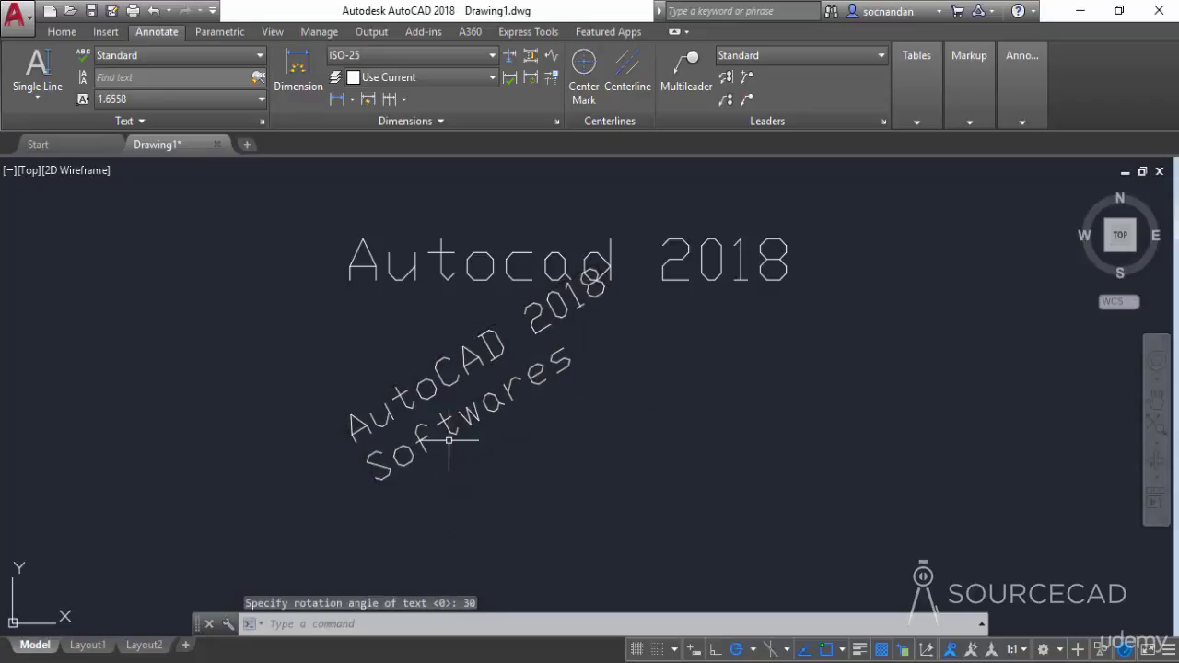
# Erase both rotated text lines, "AutoCAD 2018" and "Softwares".
pyautogui.click(475, 353)
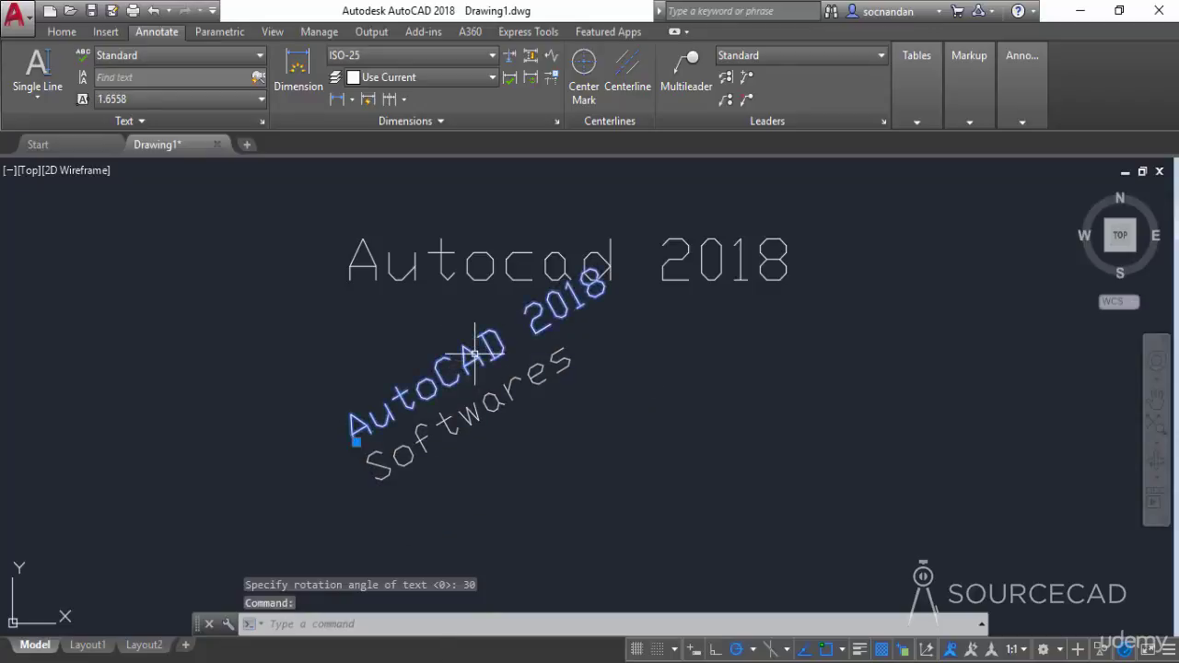
pyautogui.click(478, 403)
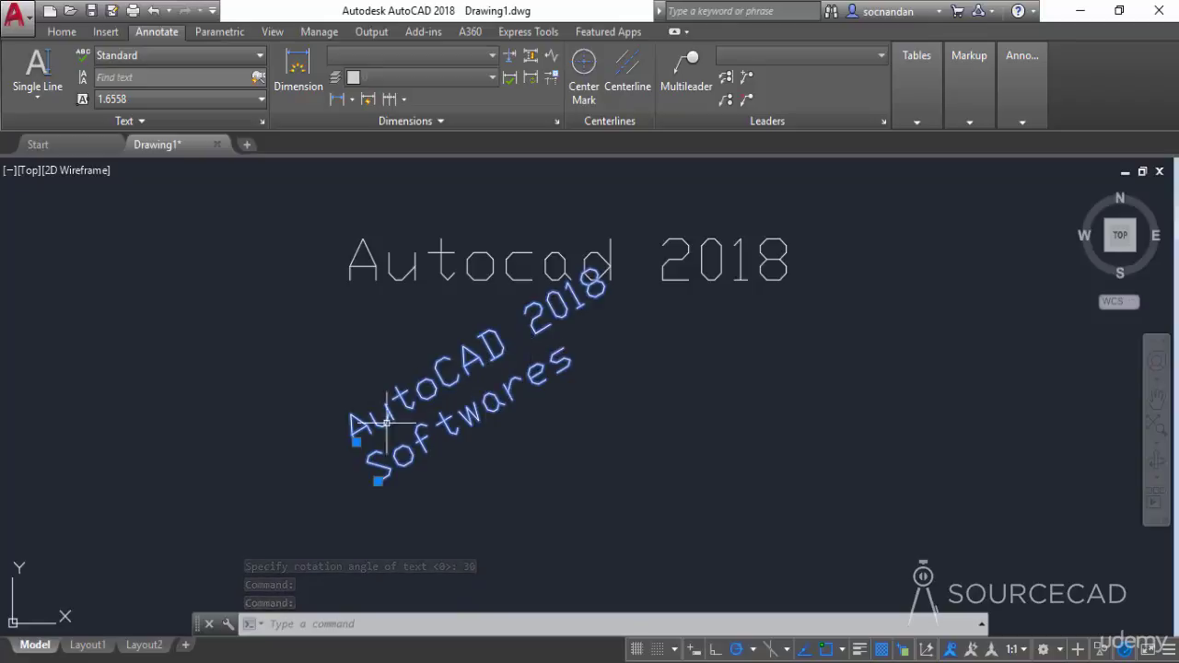
pyautogui.rightClick(489, 370)
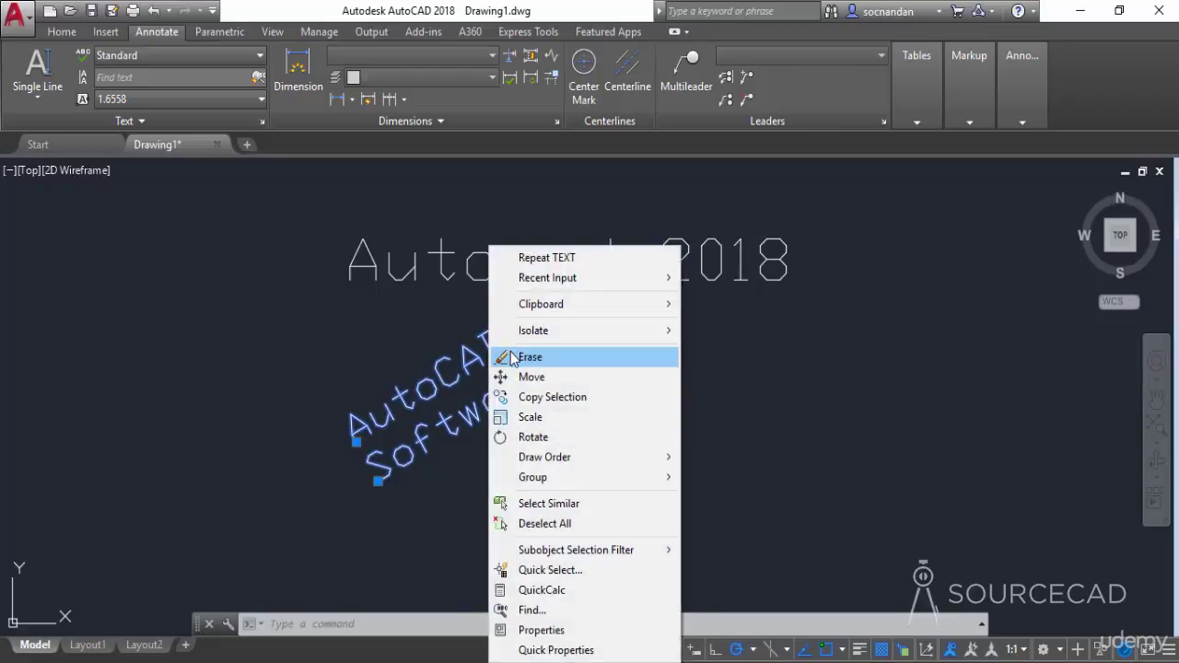
pyautogui.click(512, 354)
# Edit the remaining horizontal text so that "cad" is capitalised and it reads "AutoCAD 2018".
pyautogui.moveTo(513, 299); pyautogui.dragTo(507, 394, button='middle')
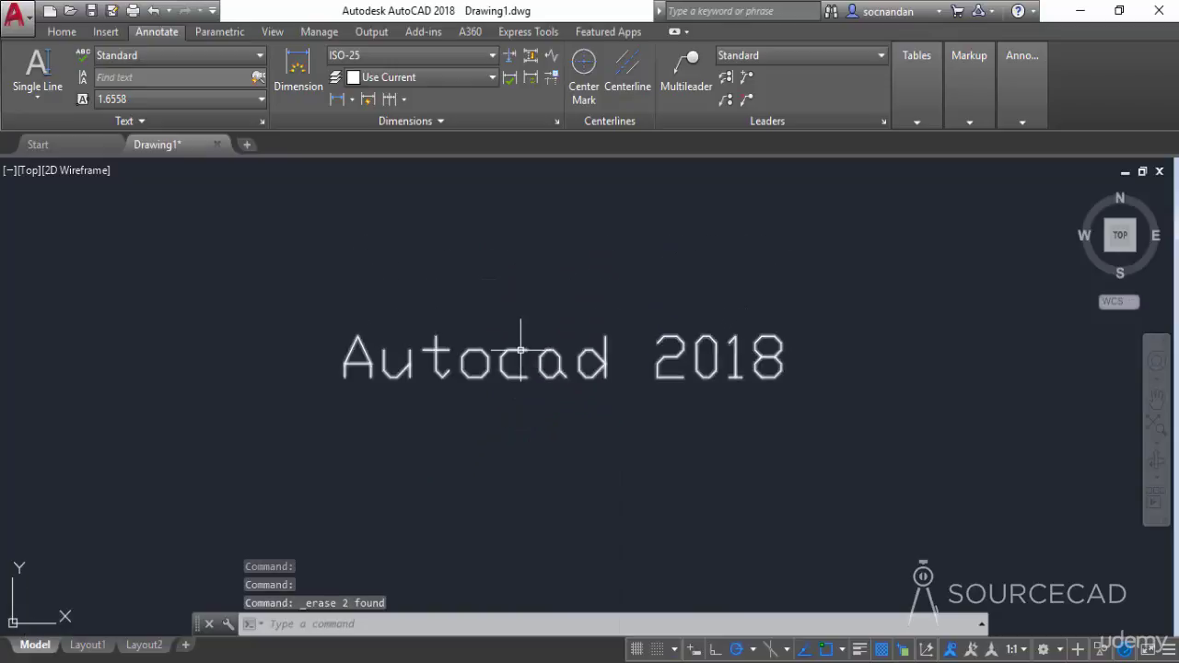
pyautogui.doubleClick(522, 348)
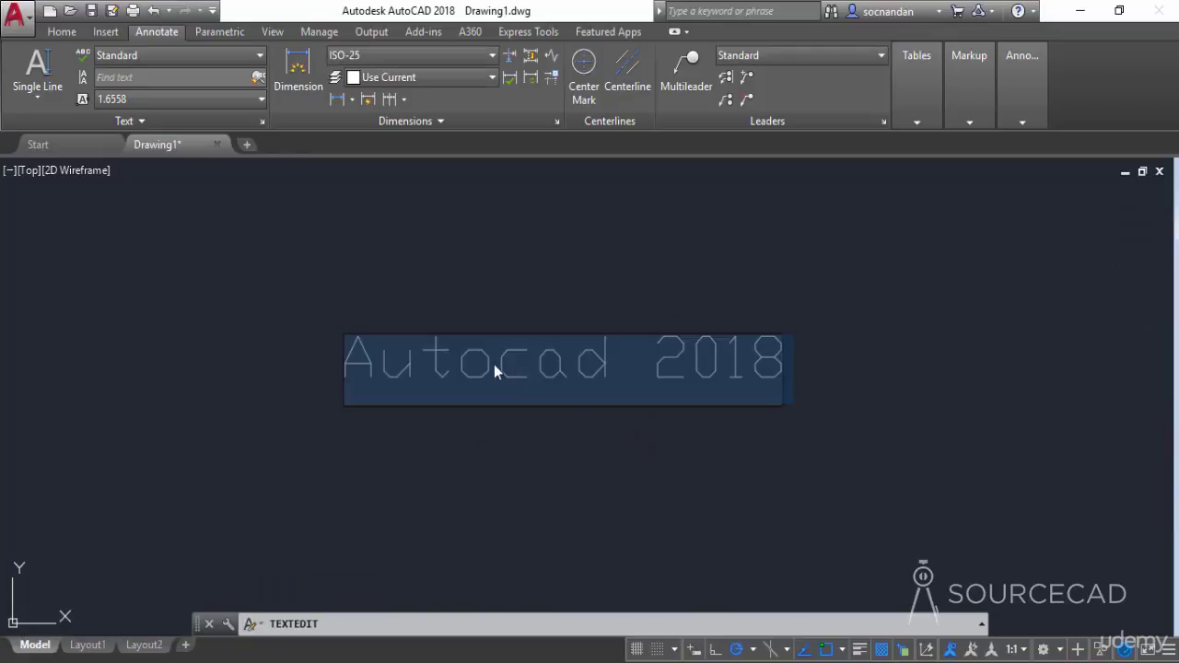
pyautogui.click(735, 376)
pyautogui.moveTo(503, 361); pyautogui.dragTo(612, 365)
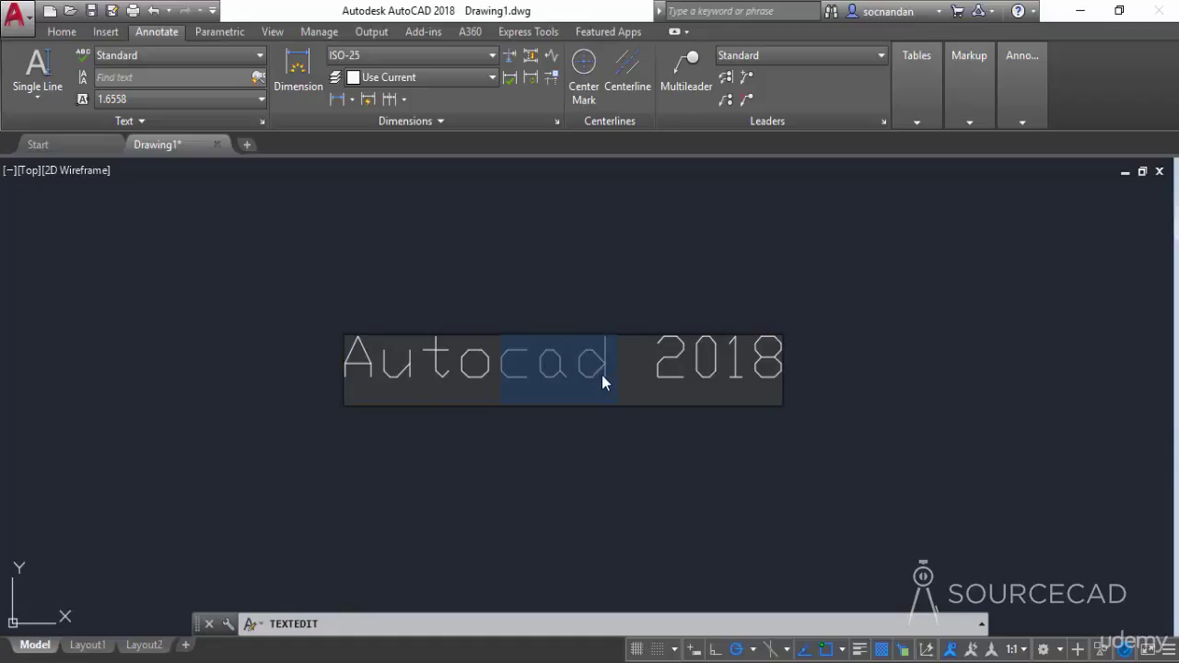
pyautogui.write('CAD')
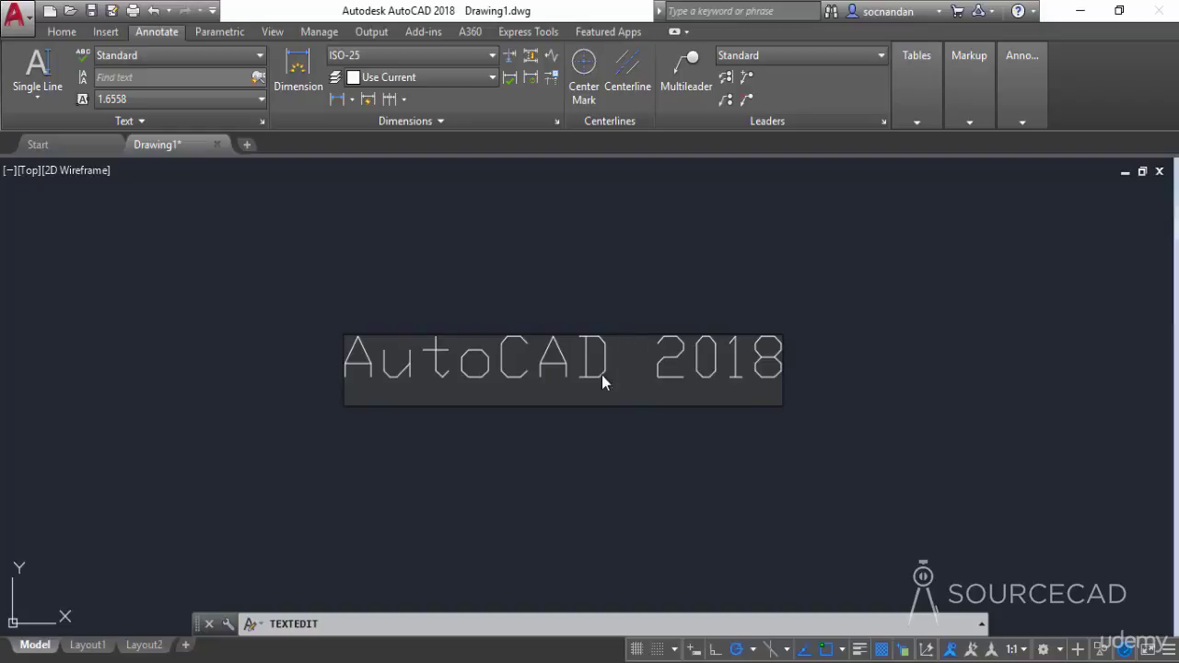
pyautogui.click(761, 269)
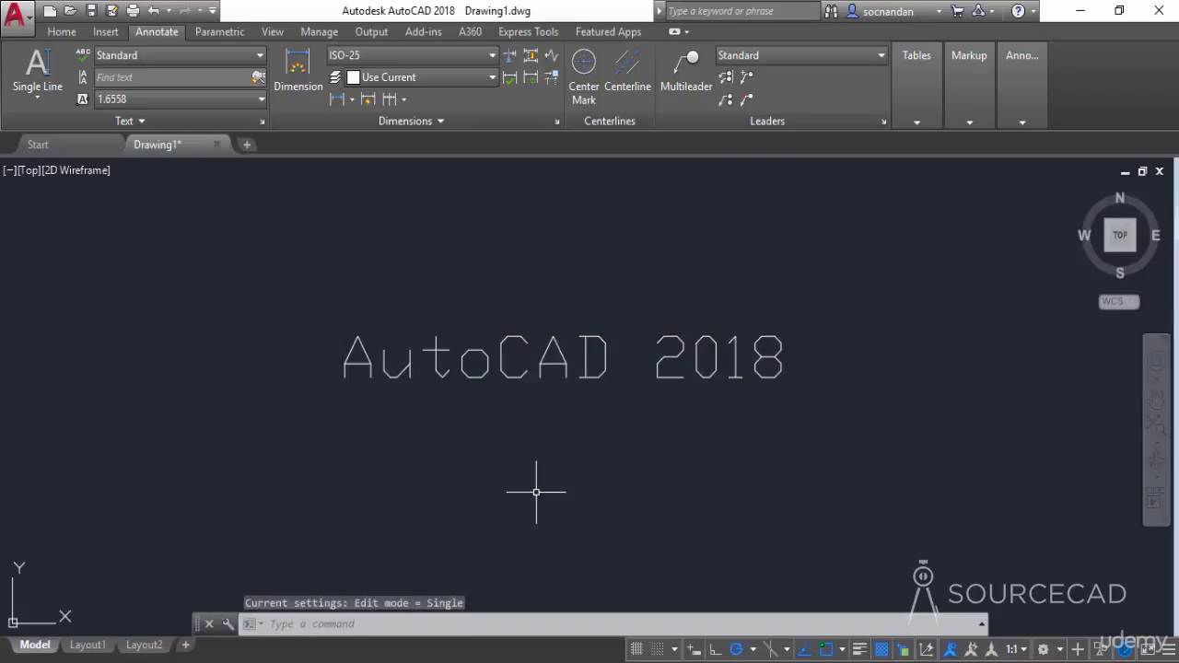
# Set the height of the "AutoCAD 2018" text to 4 in its object properties.
pyautogui.click(701, 420)
pyautogui.click(603, 296)
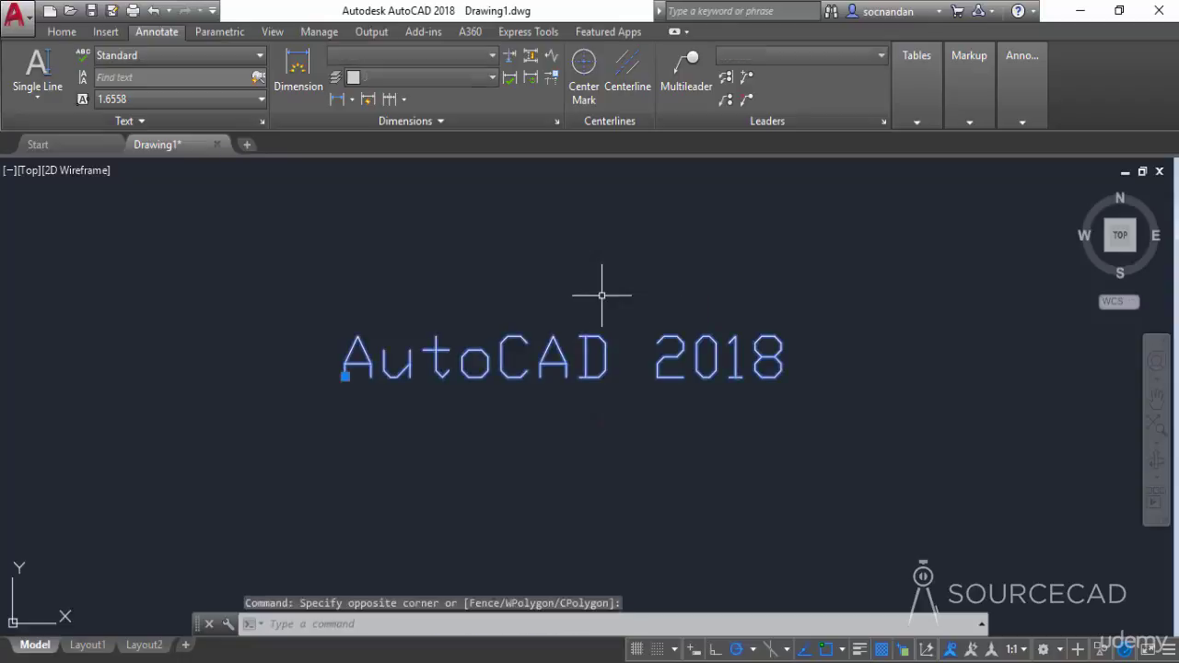
pyautogui.rightClick(600, 297)
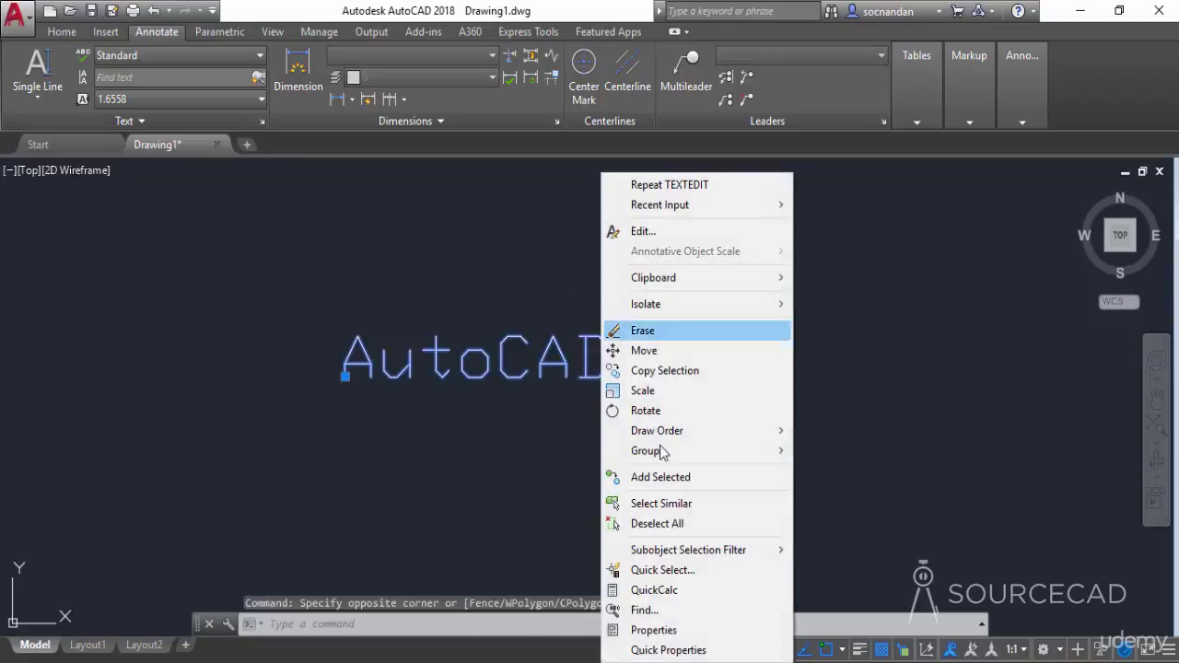
pyautogui.click(705, 626)
pyautogui.moveTo(636, 449)
pyautogui.mouseDown(button='middle')
pyautogui.moveTo(521, 449)
pyautogui.moveTo(484, 433)
pyautogui.mouseUp(button='middle')
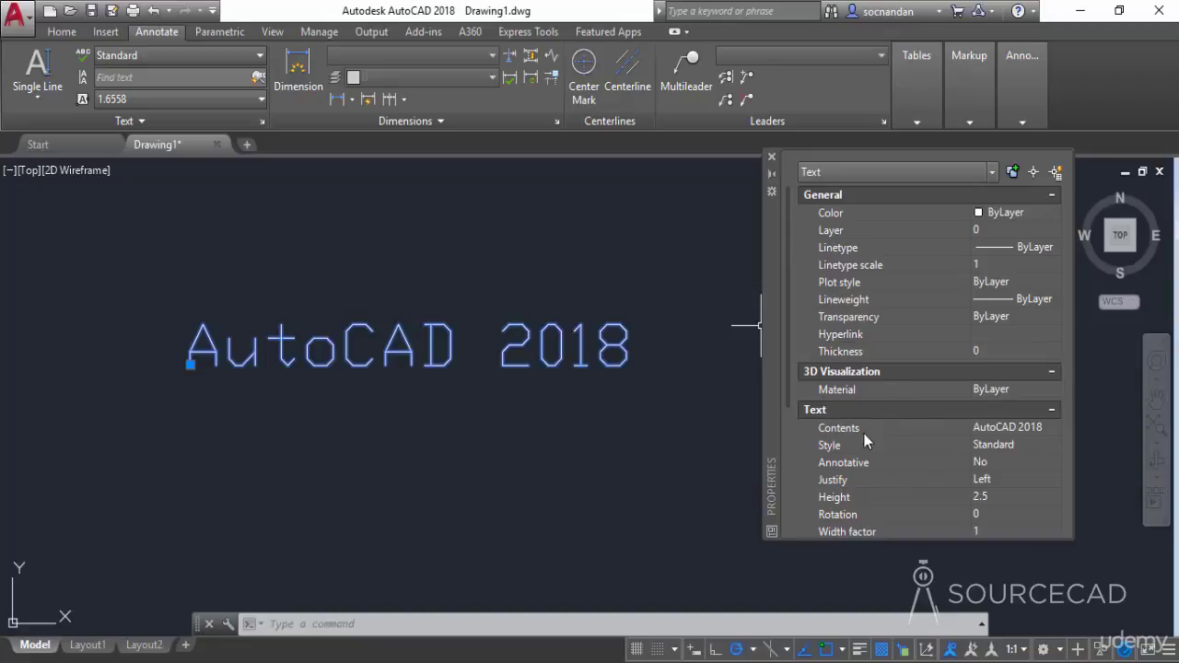
pyautogui.moveTo(788, 344); pyautogui.dragTo(804, 451)
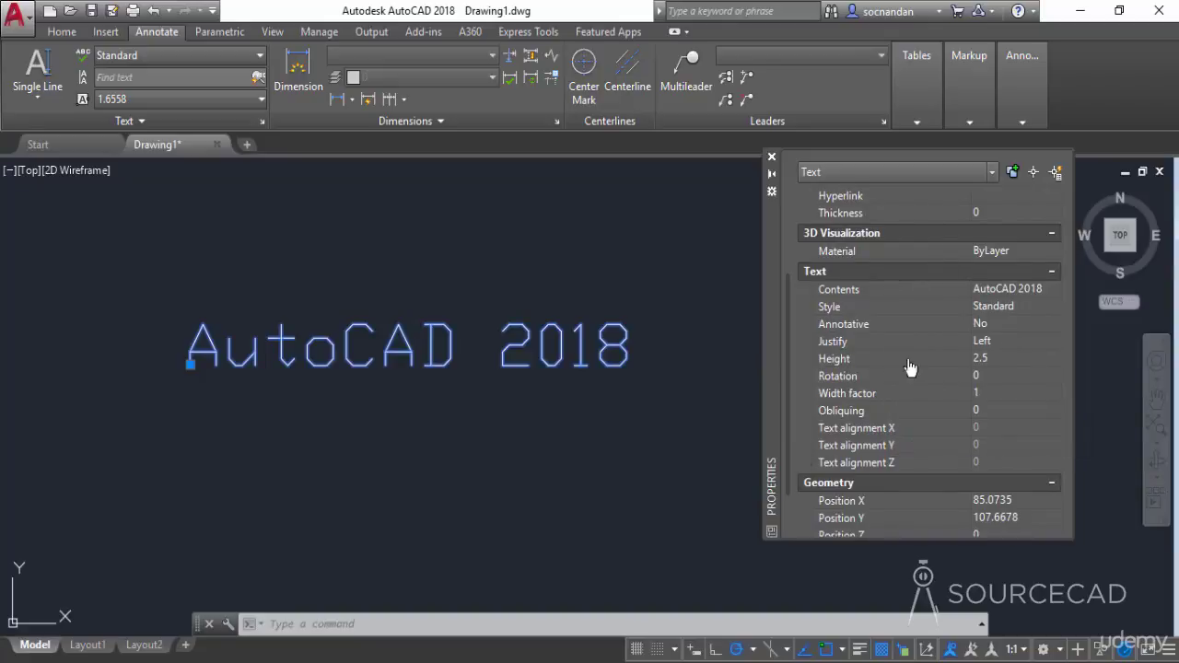
pyautogui.click(993, 360)
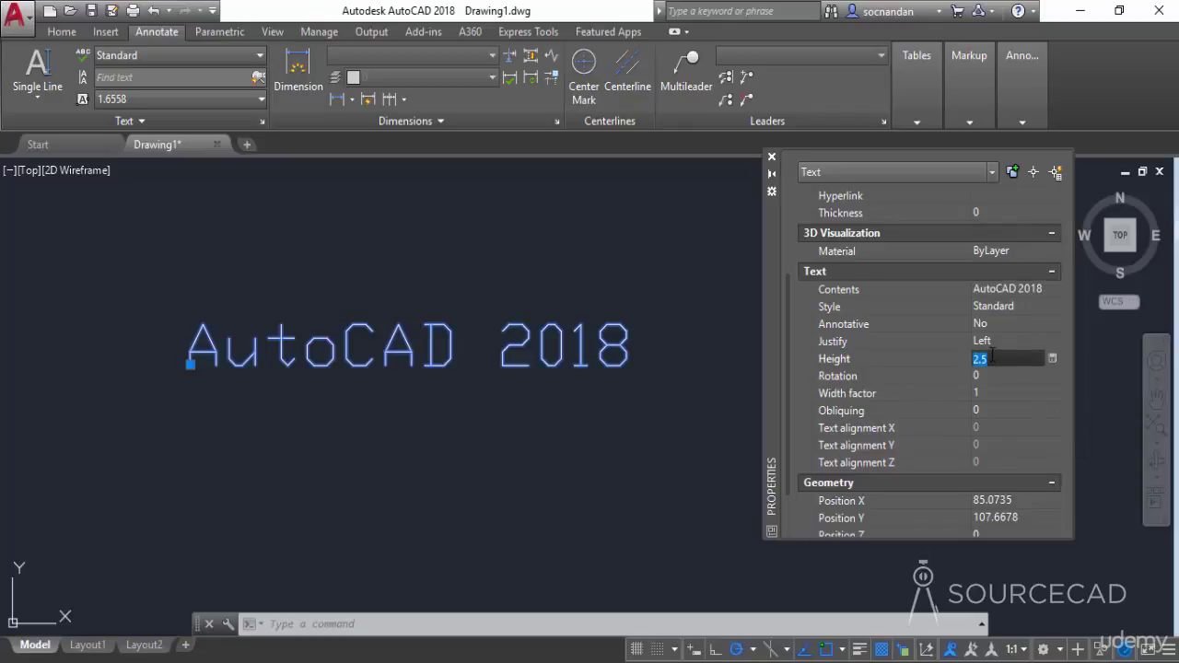
pyautogui.write('4')
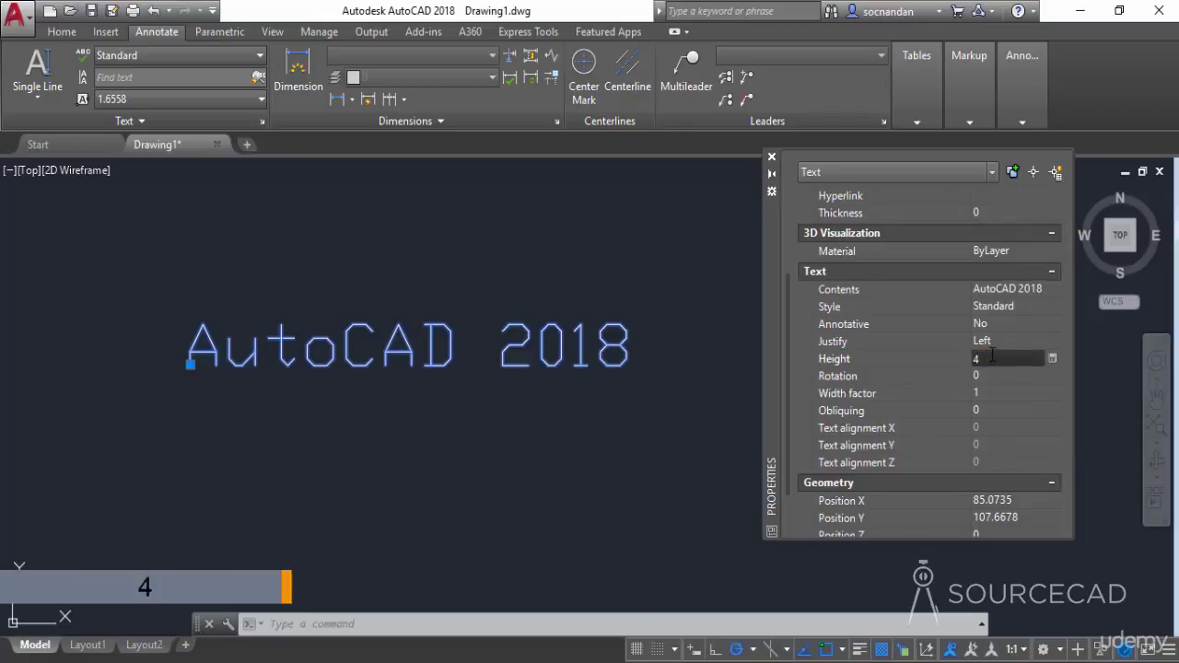
pyautogui.press('Return')
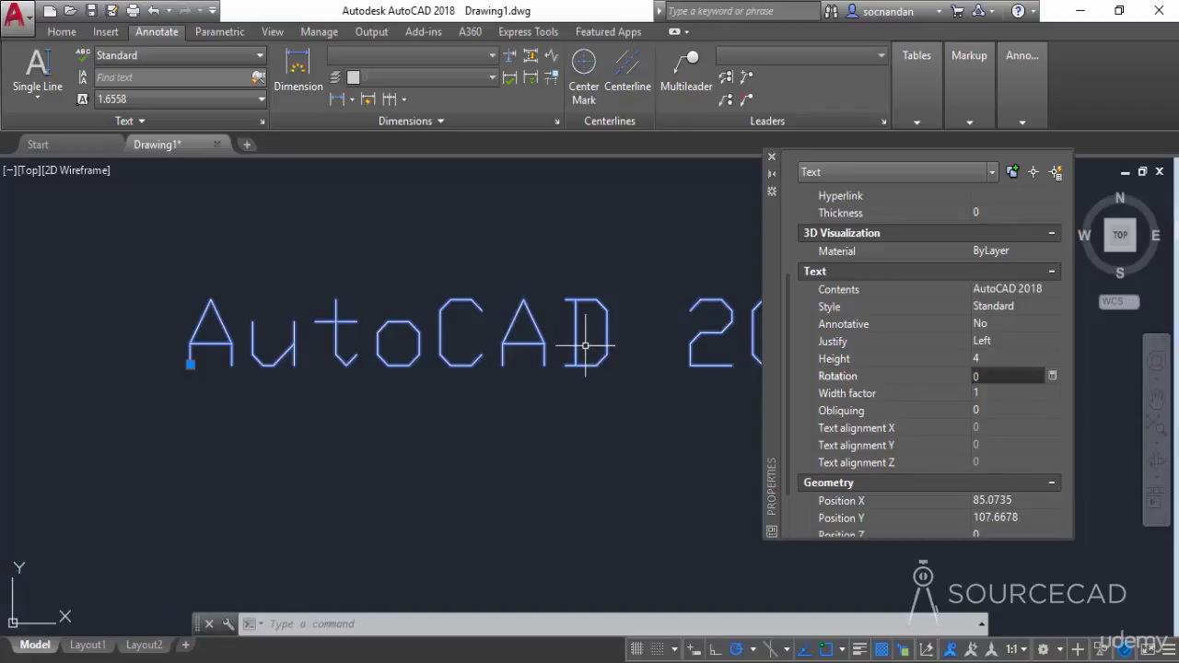
# Set the width factor of the "AutoCAD 2018" text to 0.5 and its obliquing angle to 20.
pyautogui.moveTo(679, 338)
pyautogui.mouseDown(button='middle')
pyautogui.moveTo(574, 364)
pyautogui.moveTo(511, 363)
pyautogui.mouseUp(button='middle')
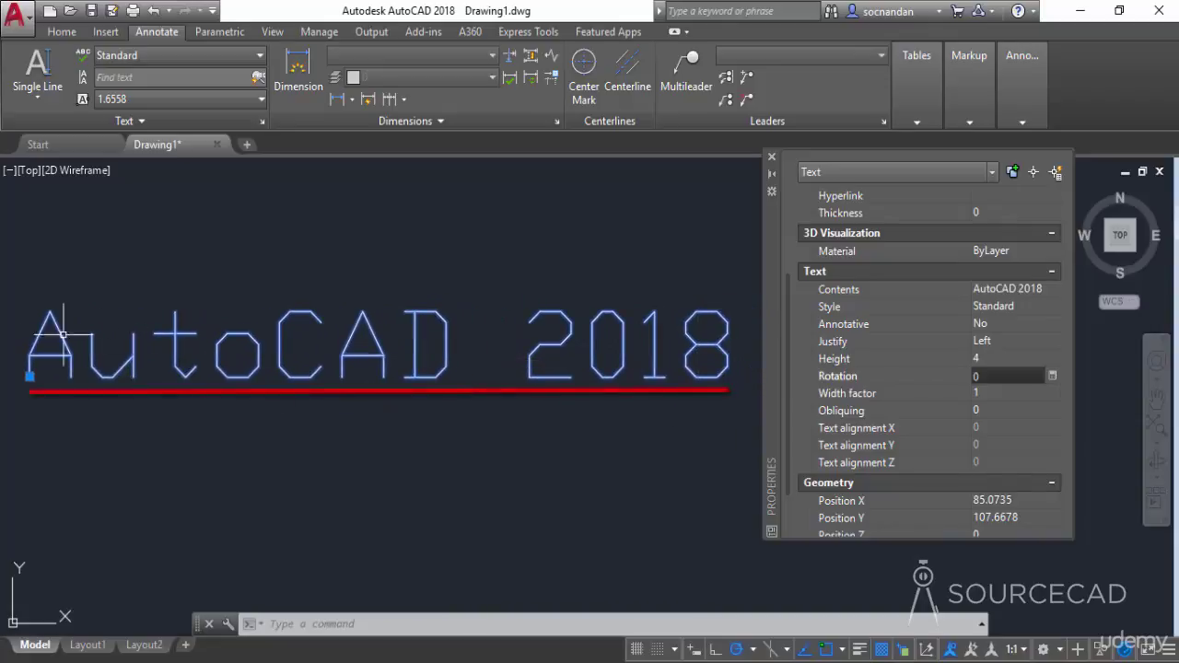
pyautogui.click(996, 393)
pyautogui.write('0')
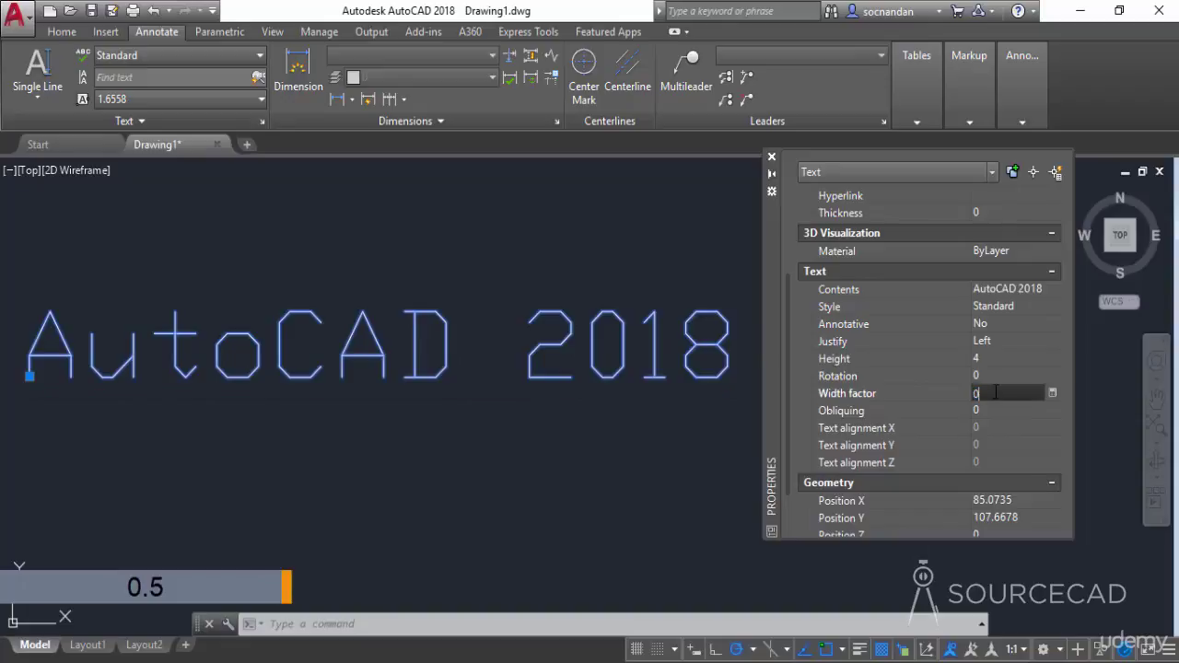
pyautogui.write('.5')
pyautogui.press('Tab')
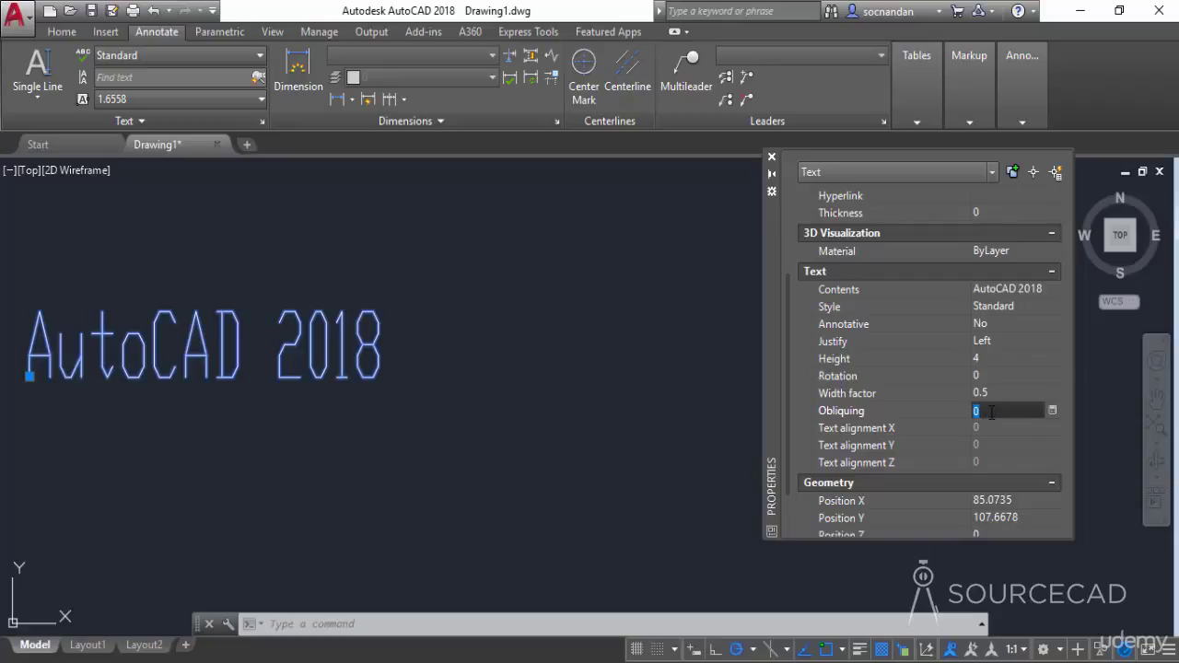
pyautogui.write('20')
pyautogui.press('Tab')
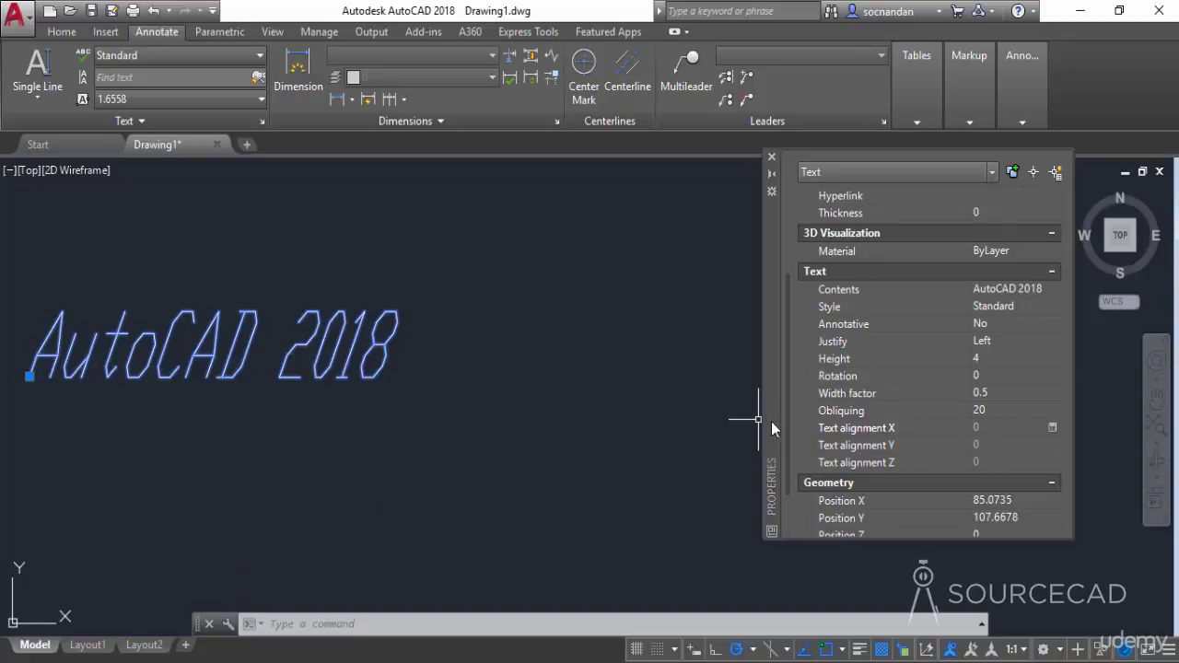
# Look over the remaining text properties, close the object properties and deselect the "AutoCAD 2018" text.
pyautogui.scroll(-3, 783, 405)
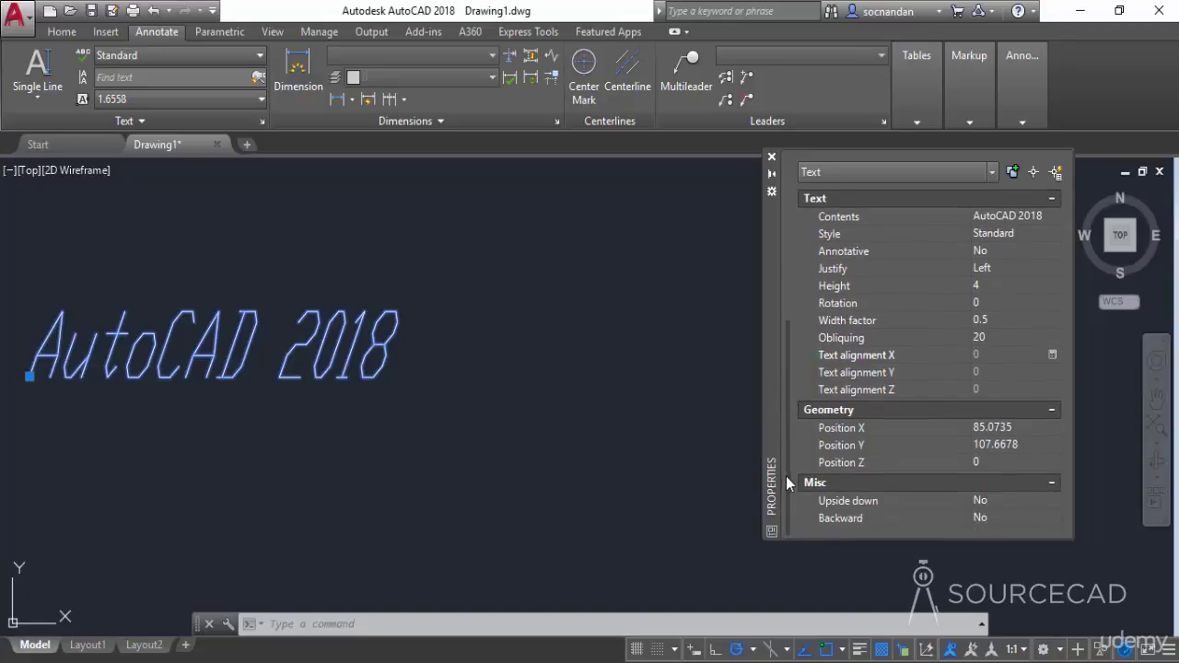
pyautogui.moveTo(788, 462); pyautogui.dragTo(788, 347)
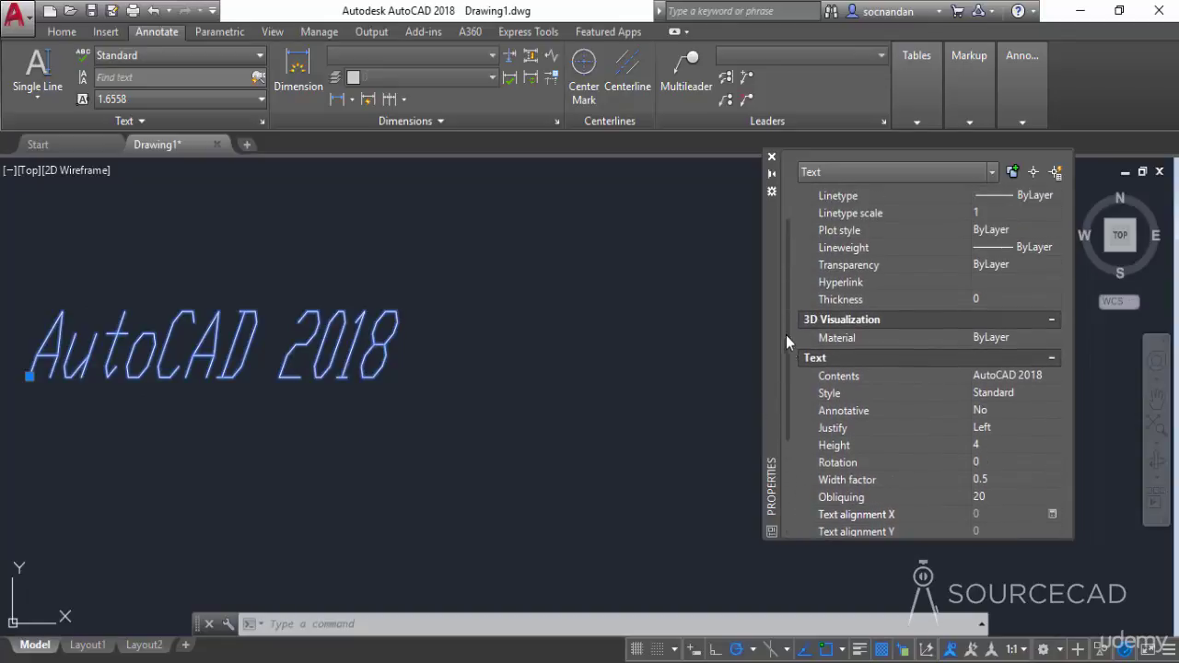
pyautogui.click(772, 157)
pyautogui.moveTo(438, 413)
pyautogui.mouseDown(button='middle')
pyautogui.moveTo(633, 443)
pyautogui.moveTo(698, 421)
pyautogui.mouseUp(button='middle')
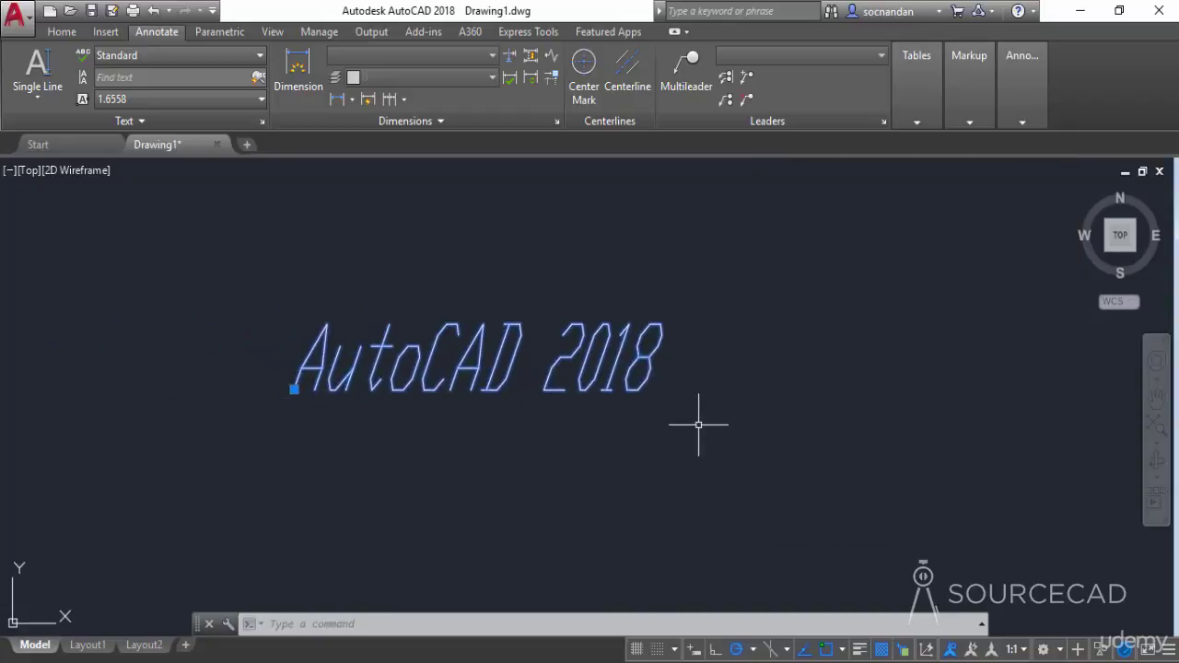
pyautogui.press('Escape')
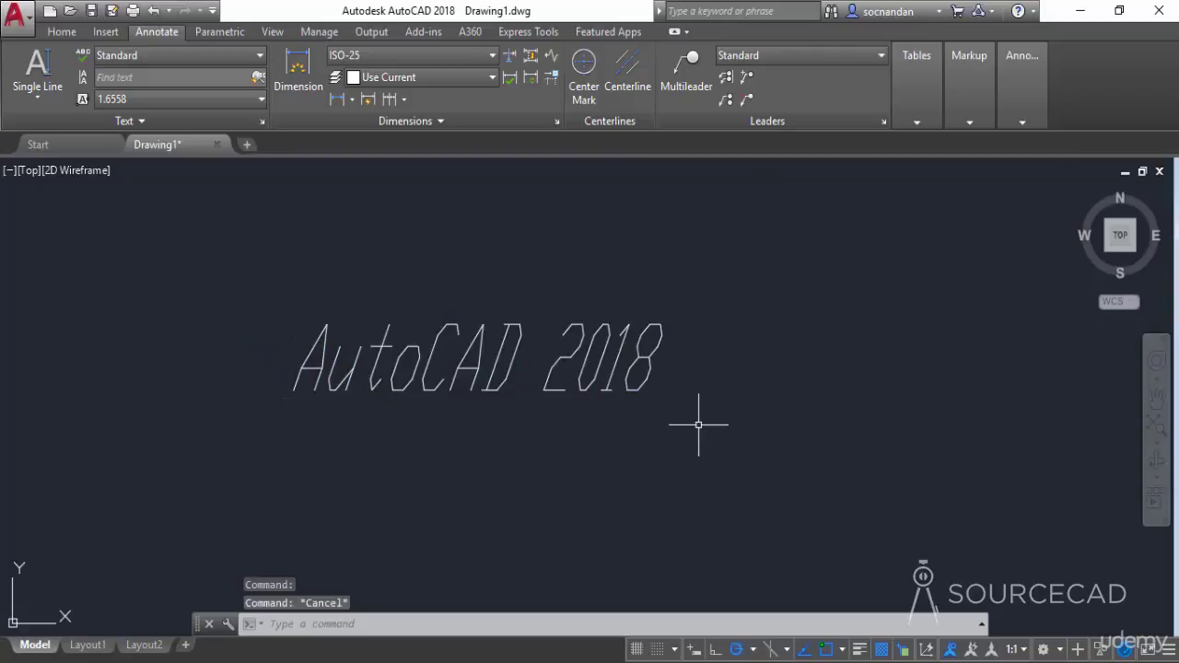